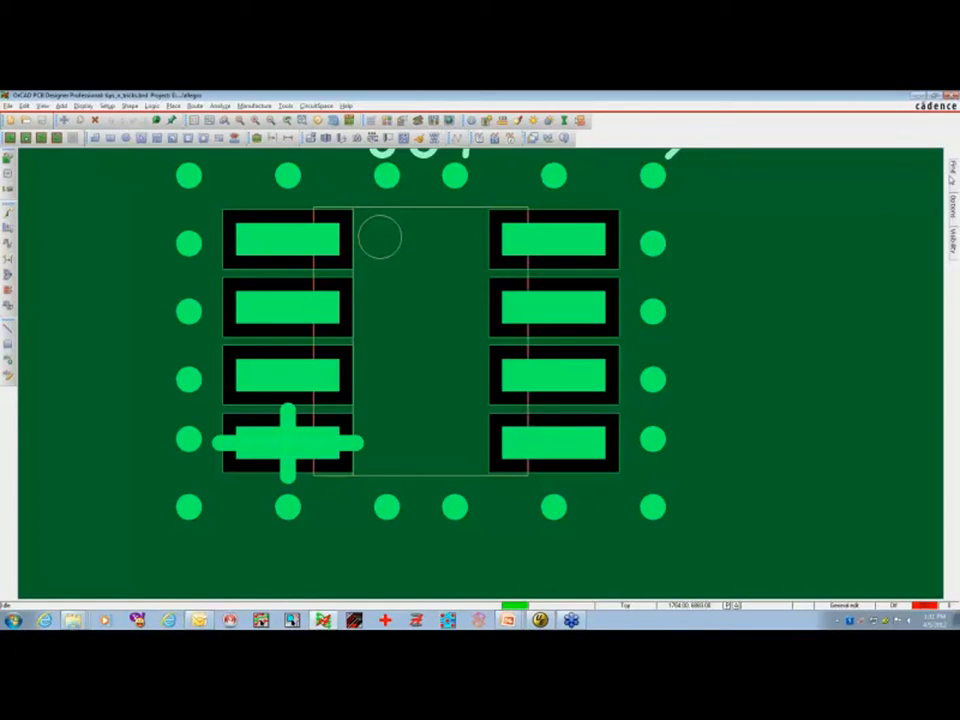
Step: Replace all eight rectangular footprint pads with the oblong padstack found by filtering on 'sm2'
mouse_move(952, 178)
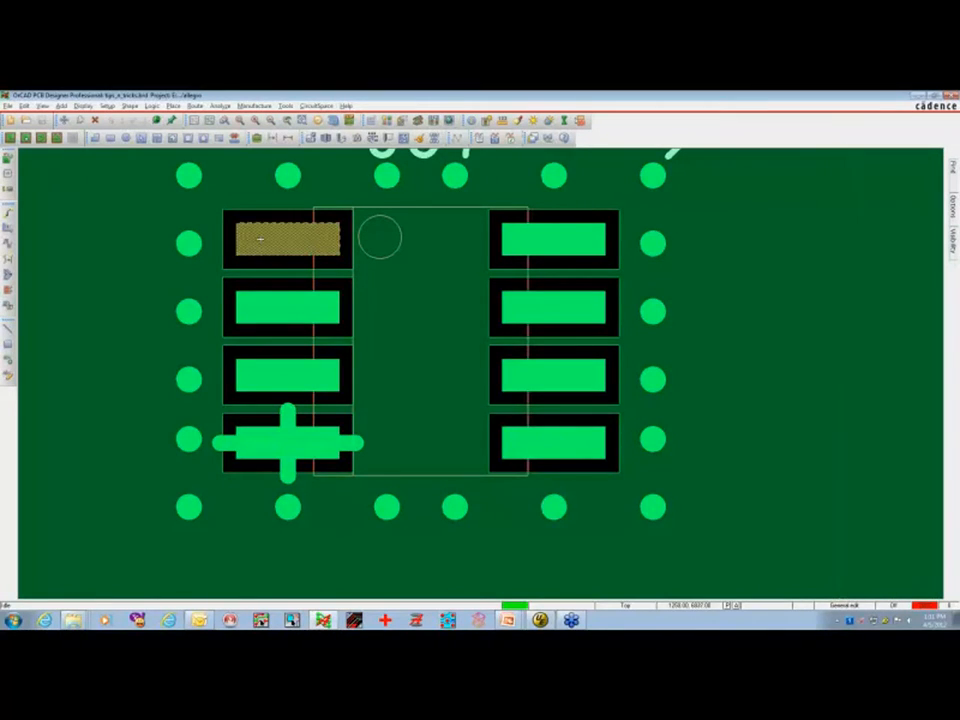
mouse_move(206, 190)
left_mouse_down()
mouse_move(669, 468)
mouse_move(677, 497)
left_mouse_up()
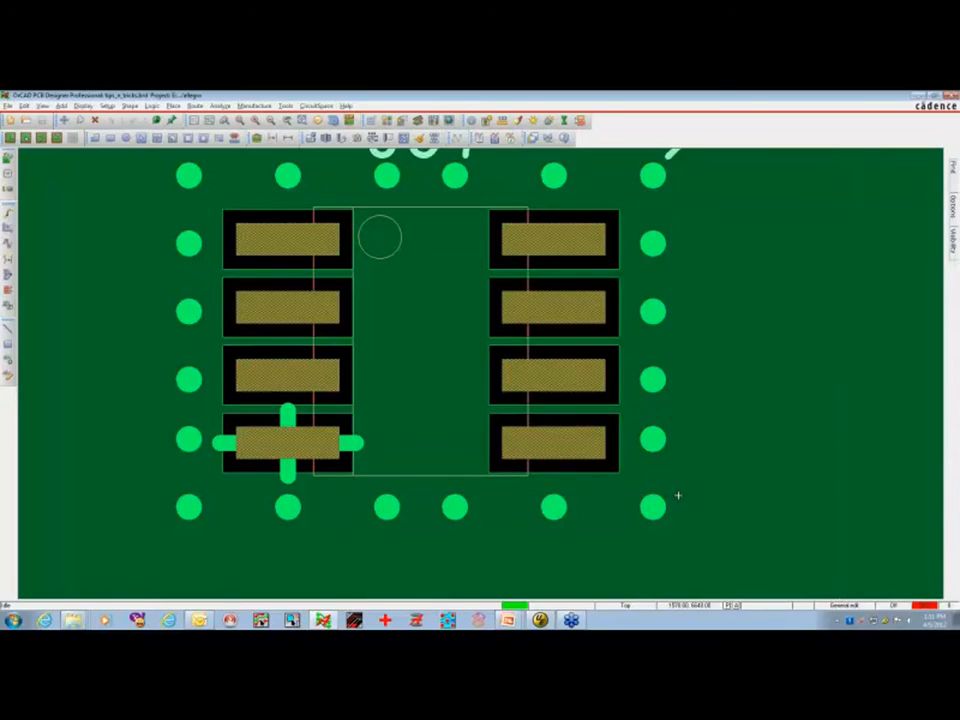
right_click(578, 314)
mouse_move(615, 364)
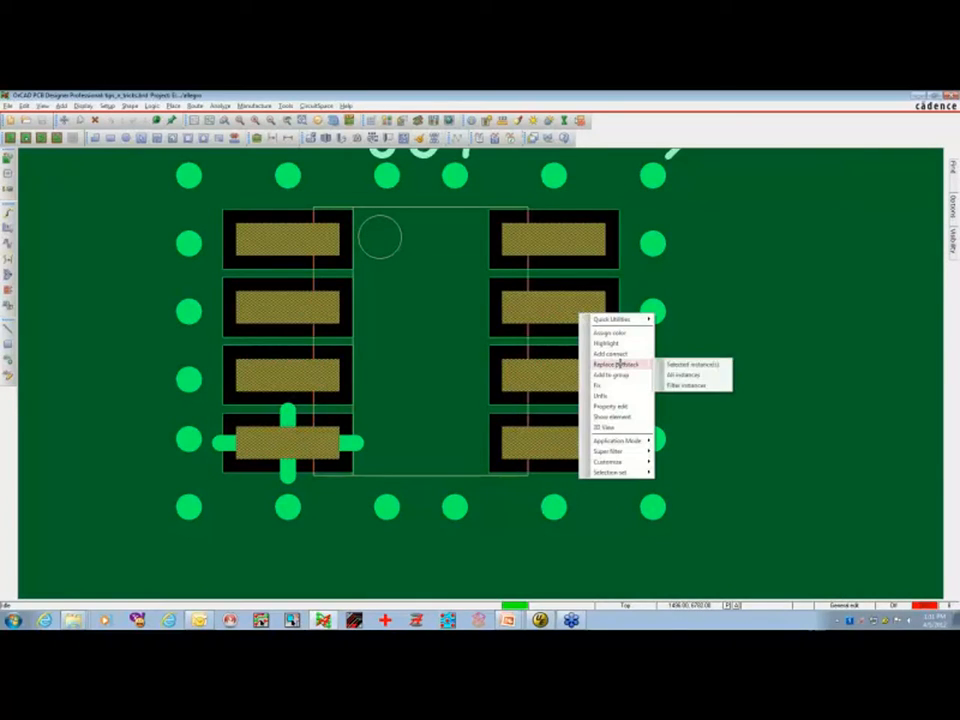
left_click(706, 365)
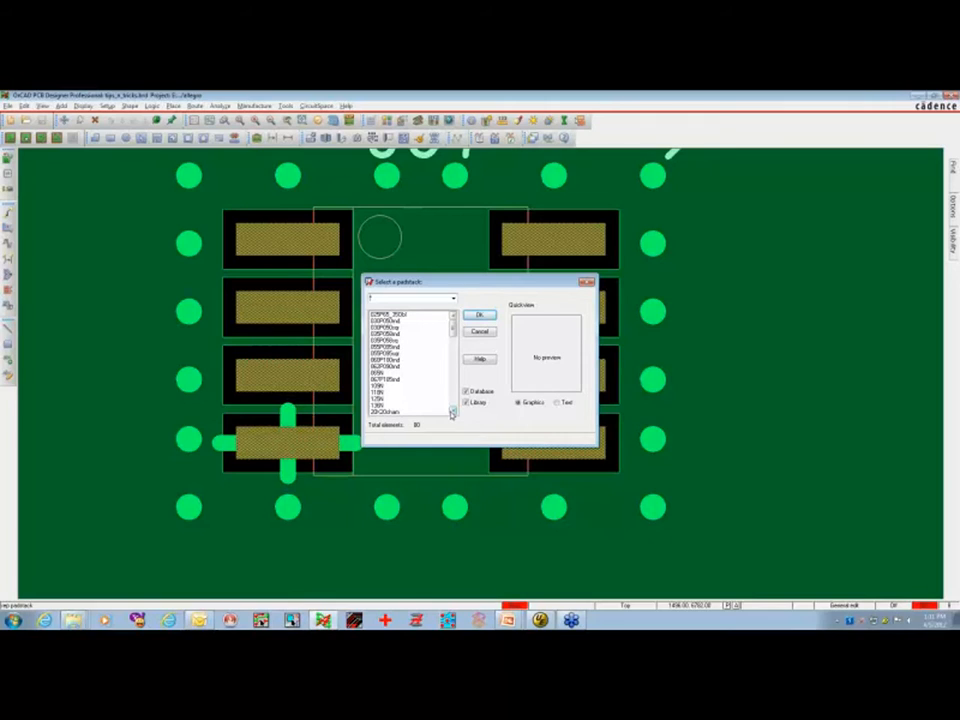
type("sm24")
key("Return")
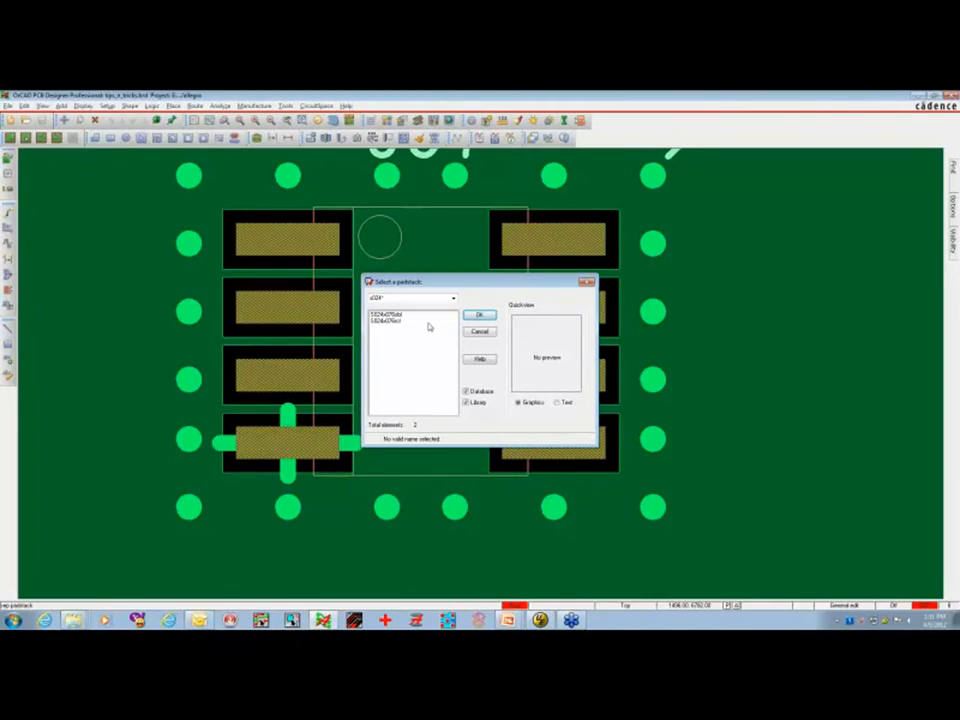
left_click(392, 315)
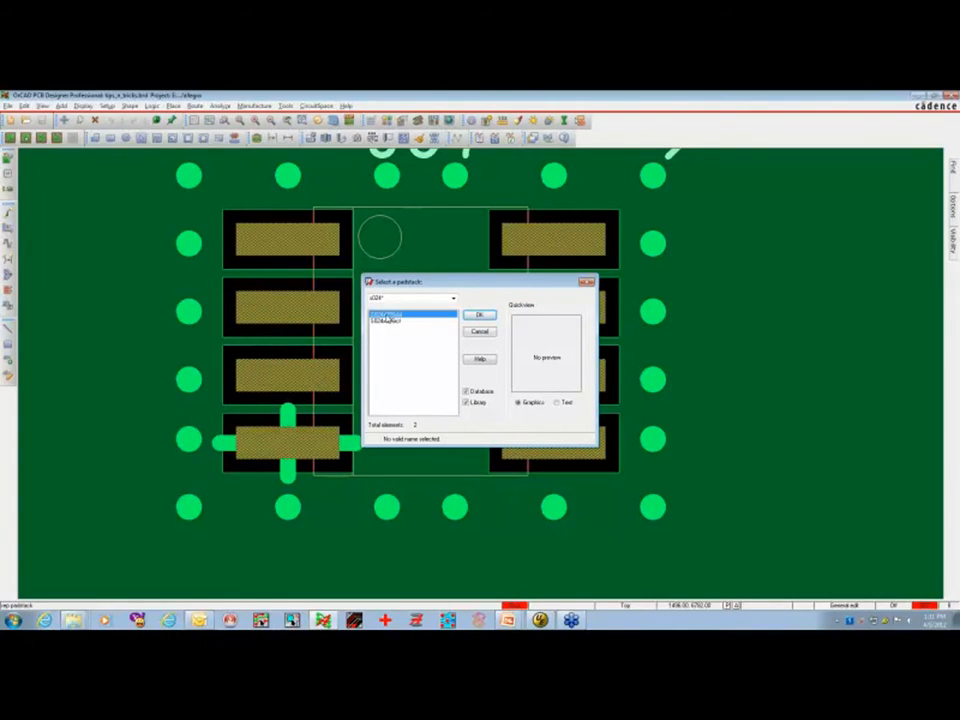
left_click(478, 315)
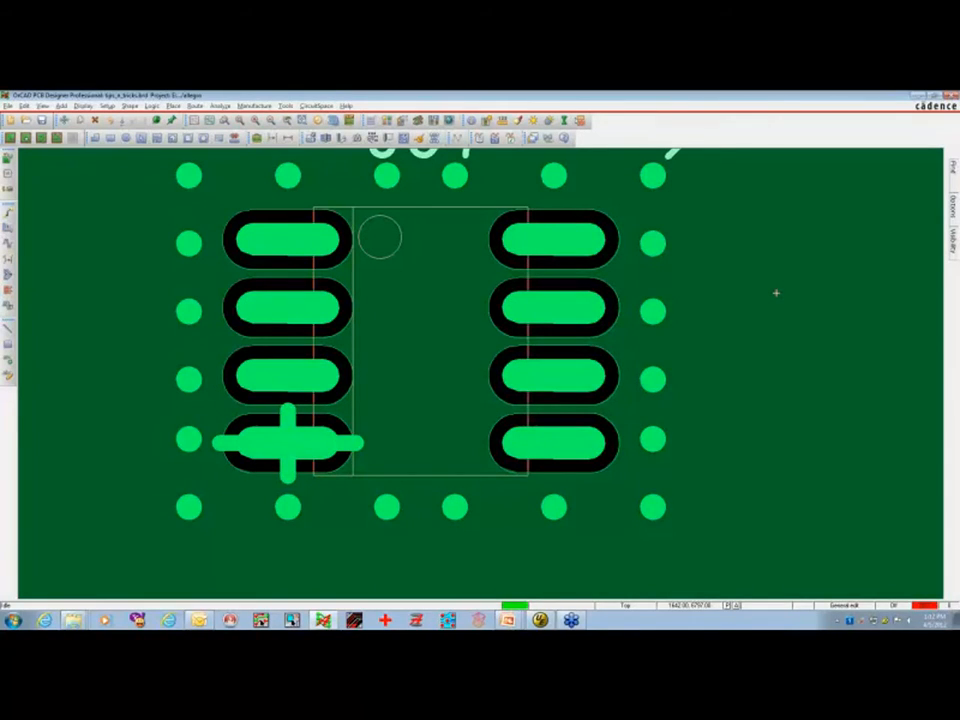
Step: Show the Command console via View > Windows and drag the UltraEdit window onscreen
left_click(42, 106)
mouse_move(100, 252)
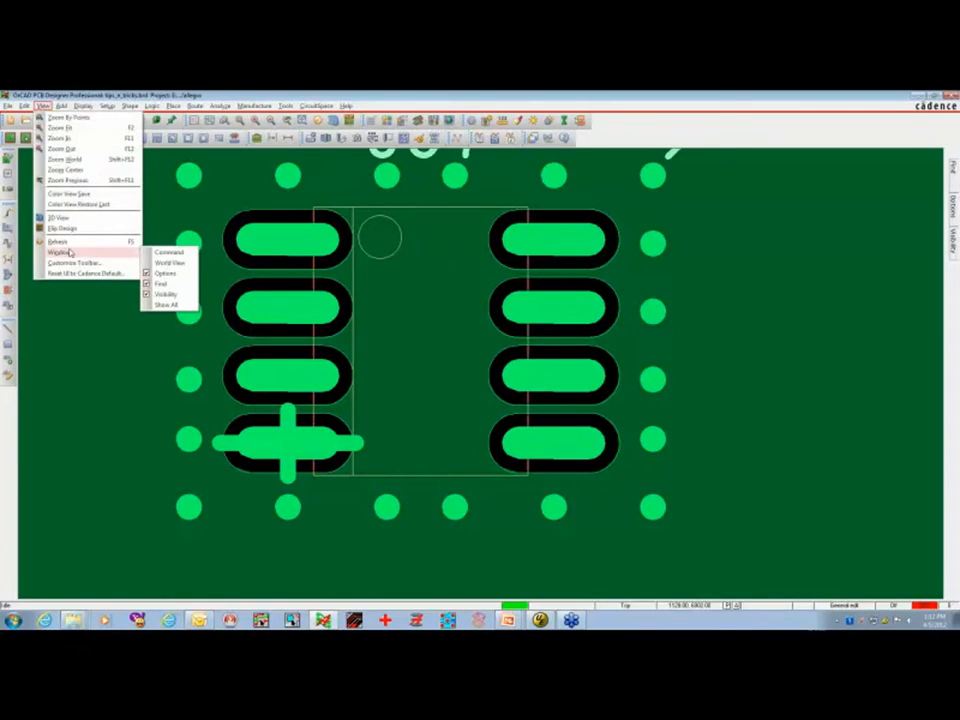
left_click(183, 252)
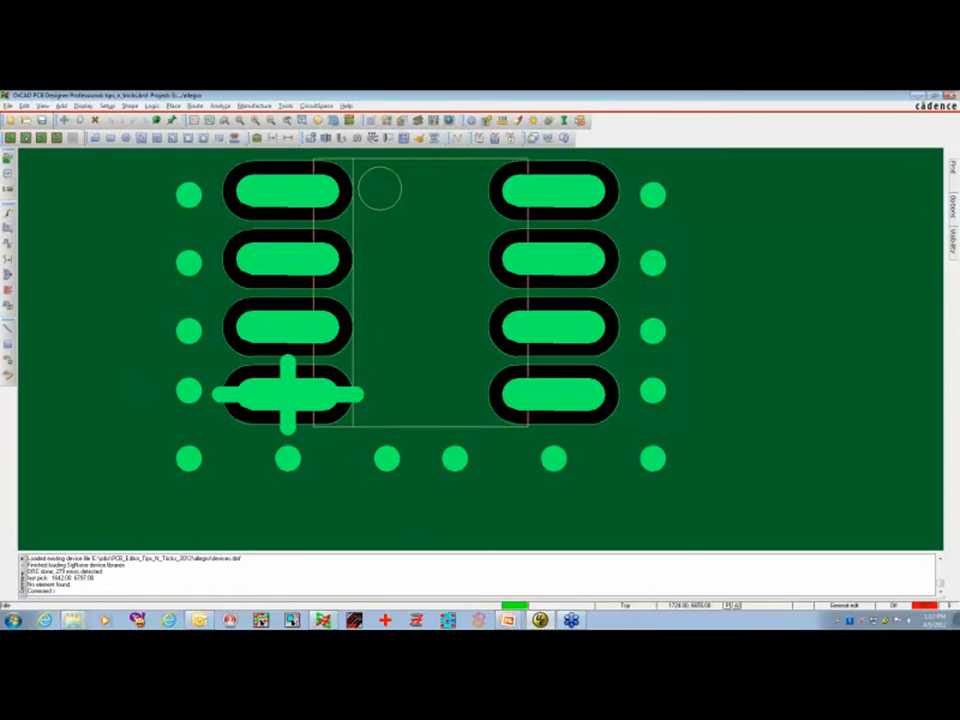
left_click_drag(959, 141, 565, 89)
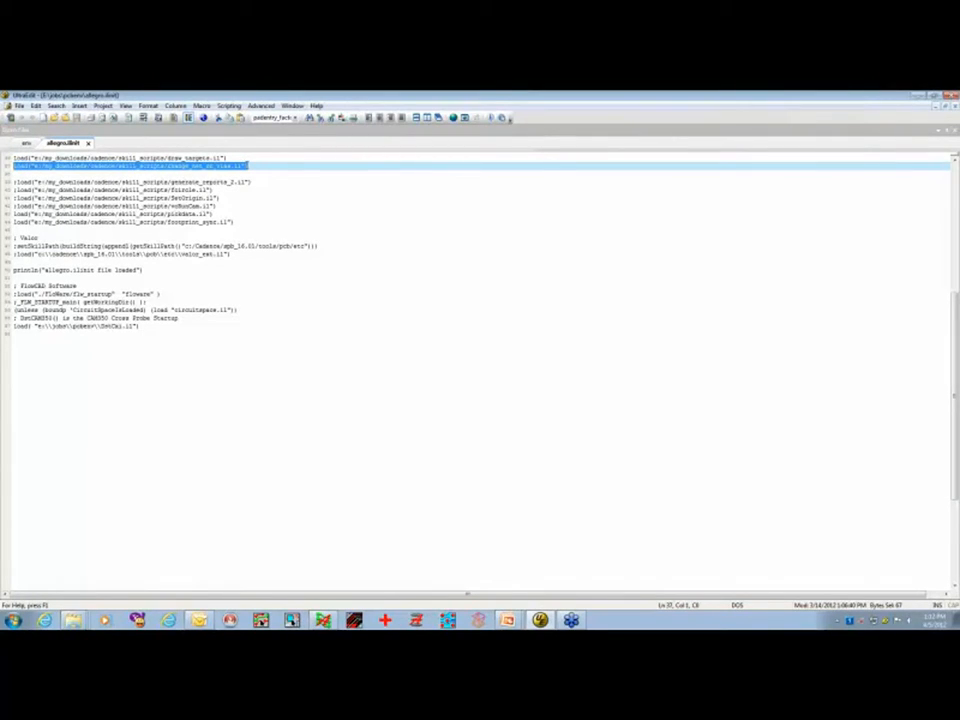
Step: Minimize UltraEdit after reviewing the load() lines in allegro.ilinit
left_click(918, 97)
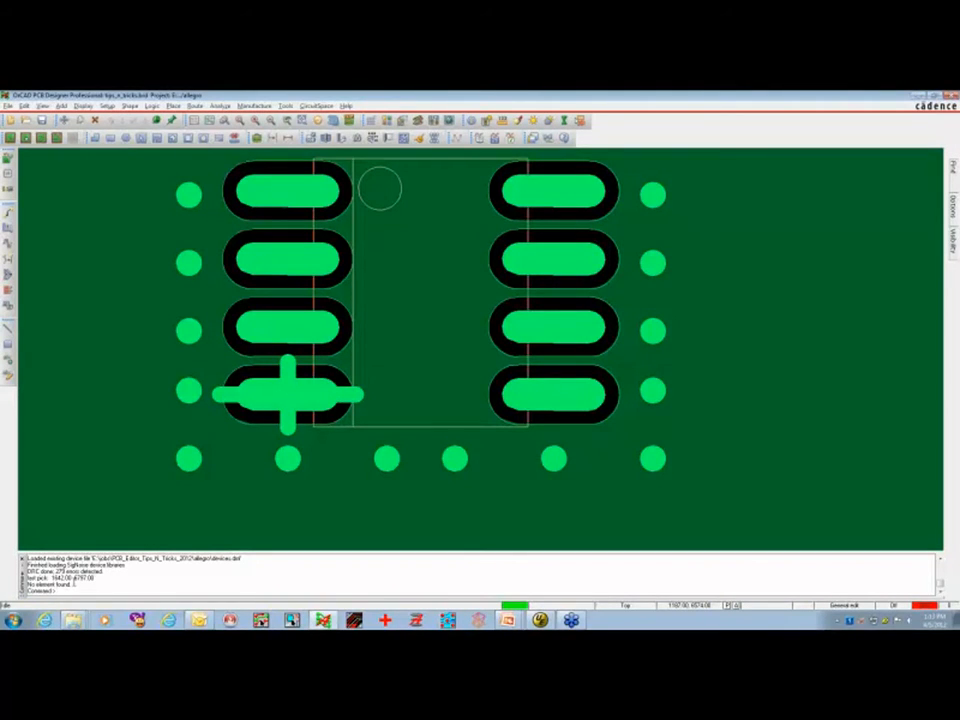
Step: Use change_vianet to move the 14 window-selected vias onto the +2_5V net
type("change_vianet")
key("Return")
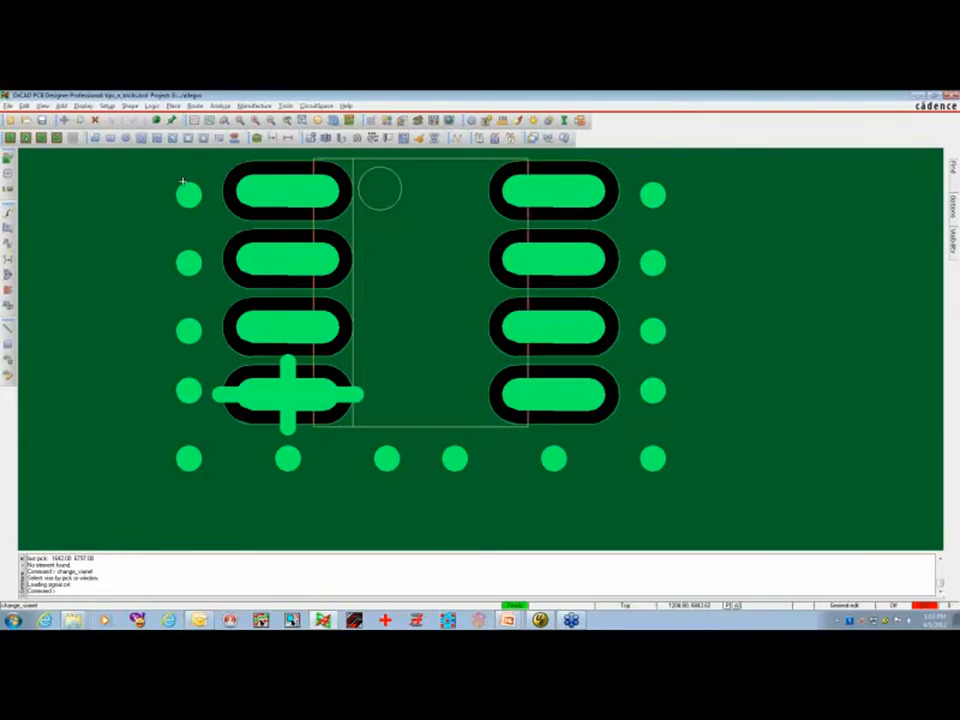
left_click_drag(165, 171, 687, 504)
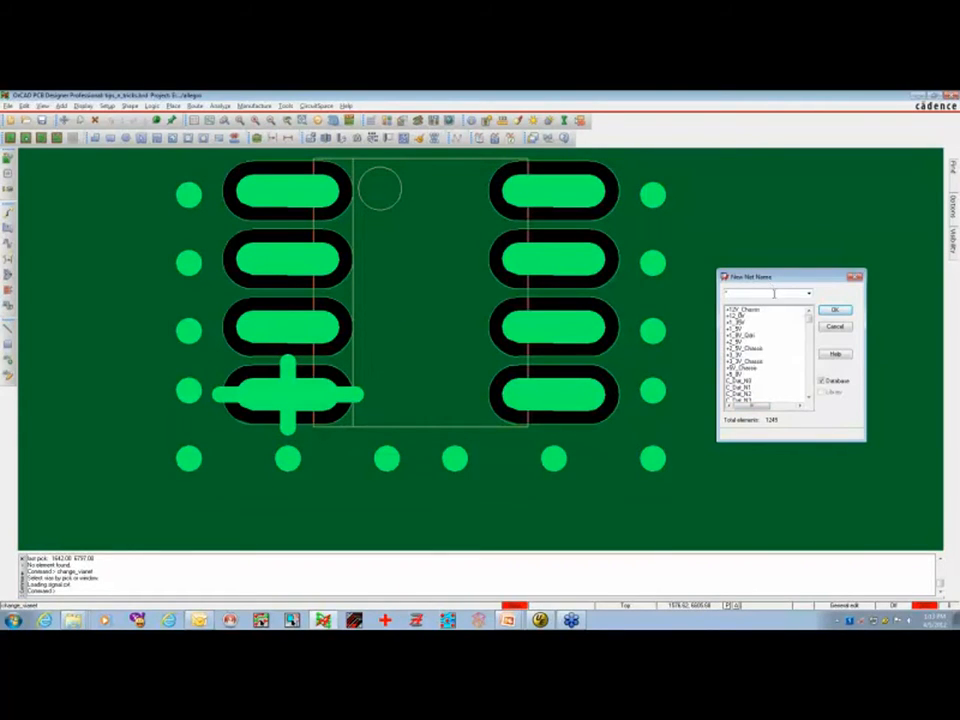
left_click(745, 341)
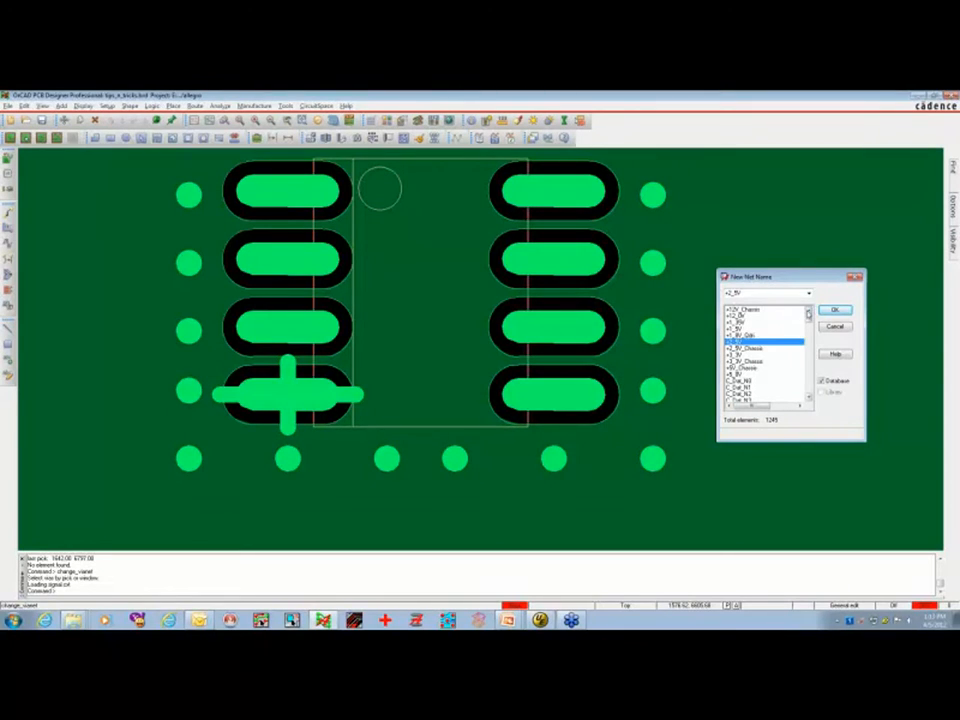
left_click(835, 310)
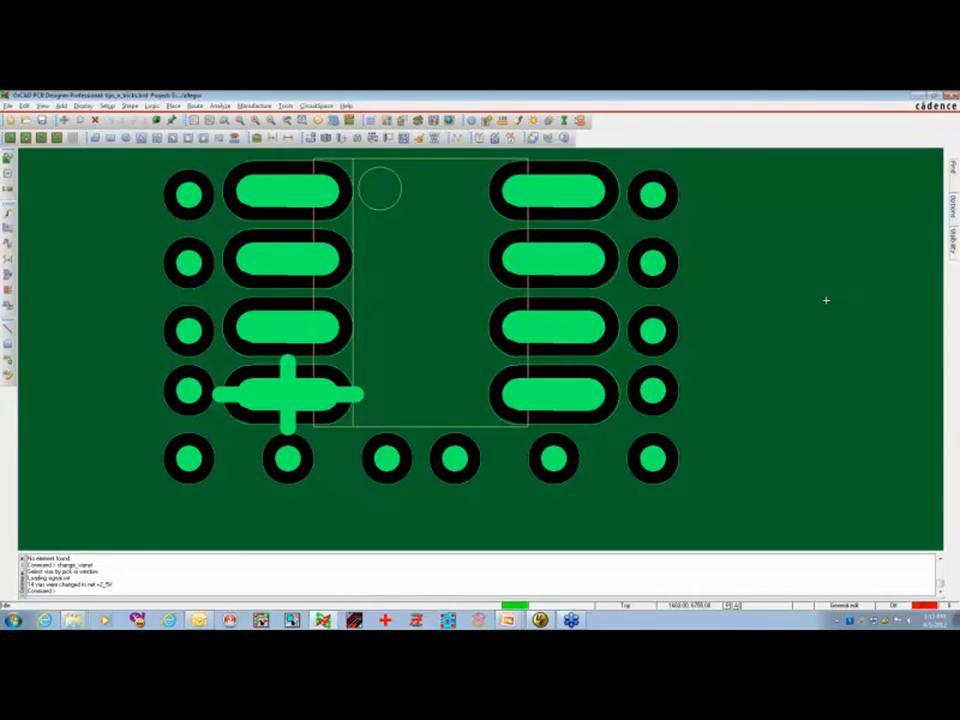
right_click(791, 294)
left_click(773, 262)
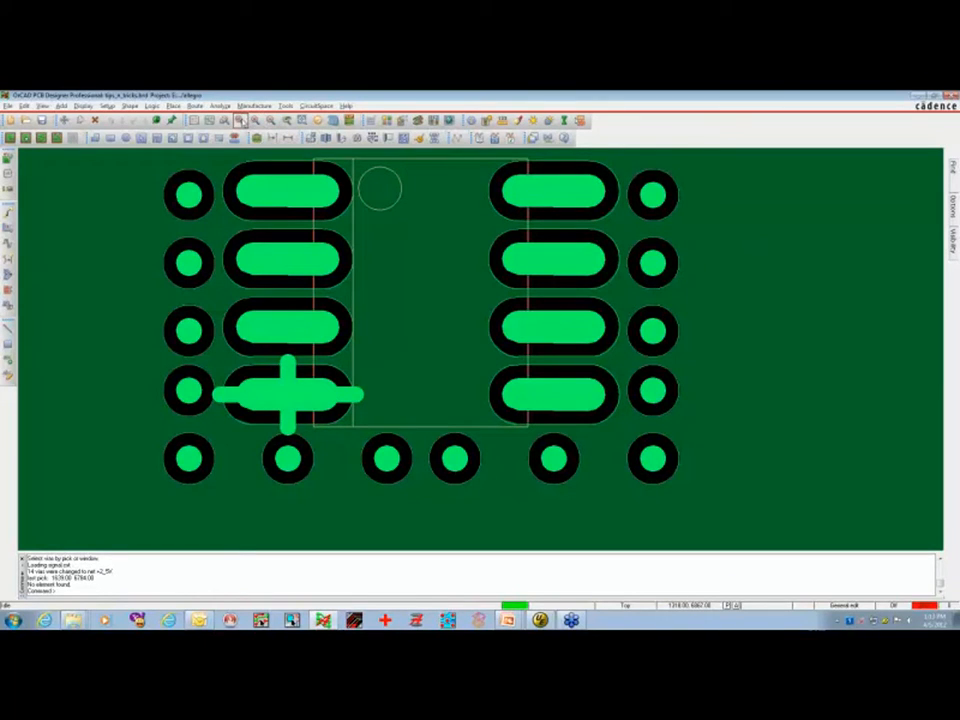
left_click(240, 119)
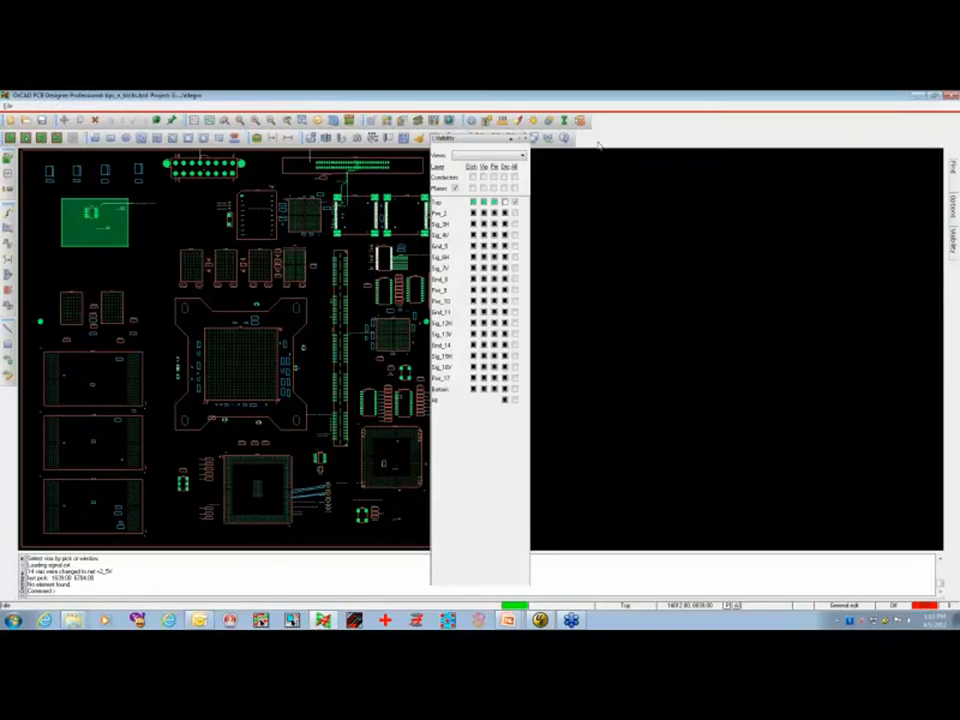
Step: Zoom to fit the board, dismiss the design audit dialog, and pin the Visibility panel
left_click(512, 137)
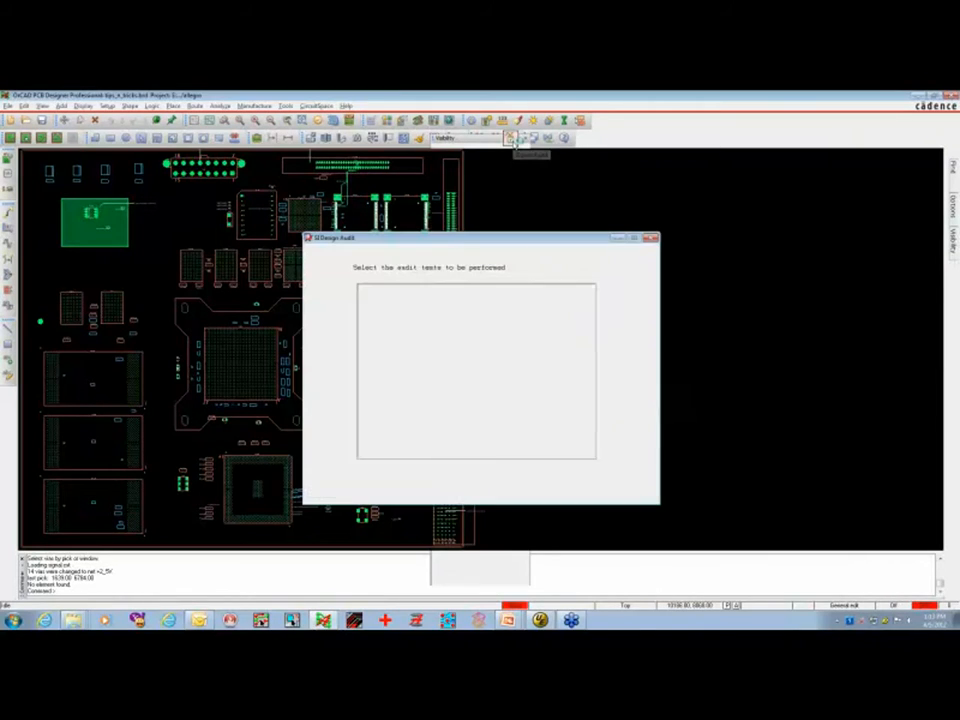
left_click(652, 238)
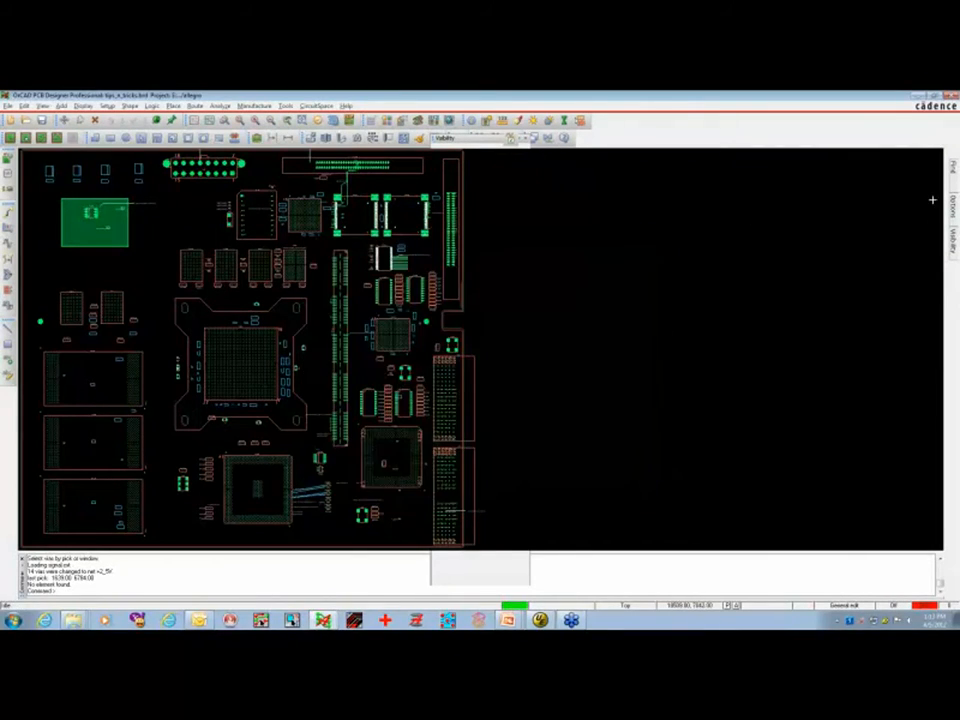
mouse_move(957, 250)
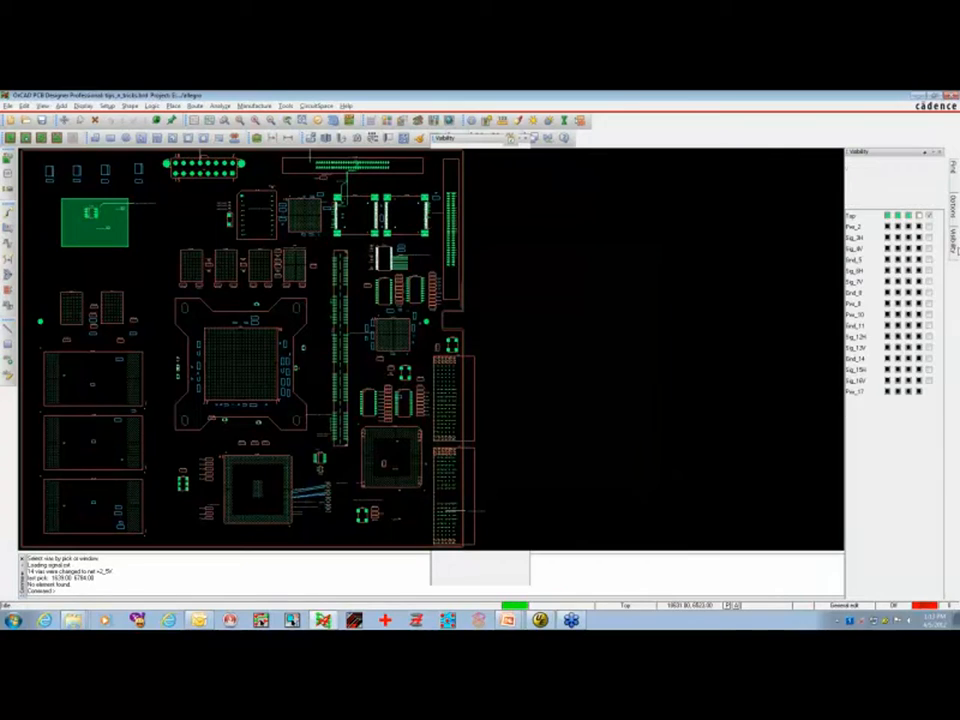
left_click(925, 154)
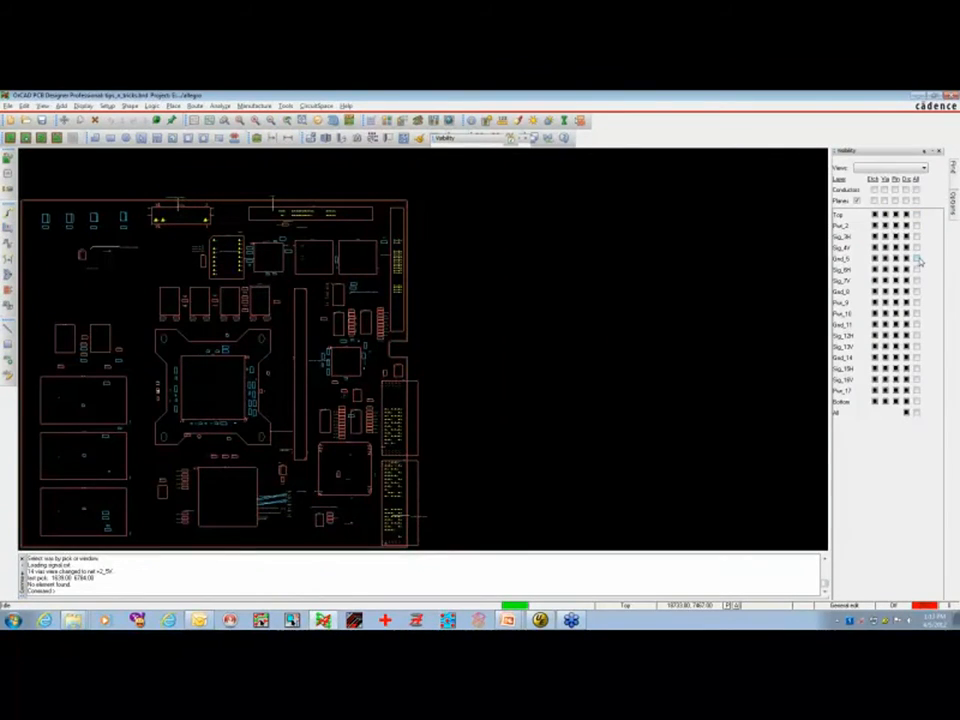
Step: Toggle the Gnd_5, Gnd_8, Gnd_11 and Gnd_14 planes in turn, leaving Gnd_5 displayed
left_click(916, 258)
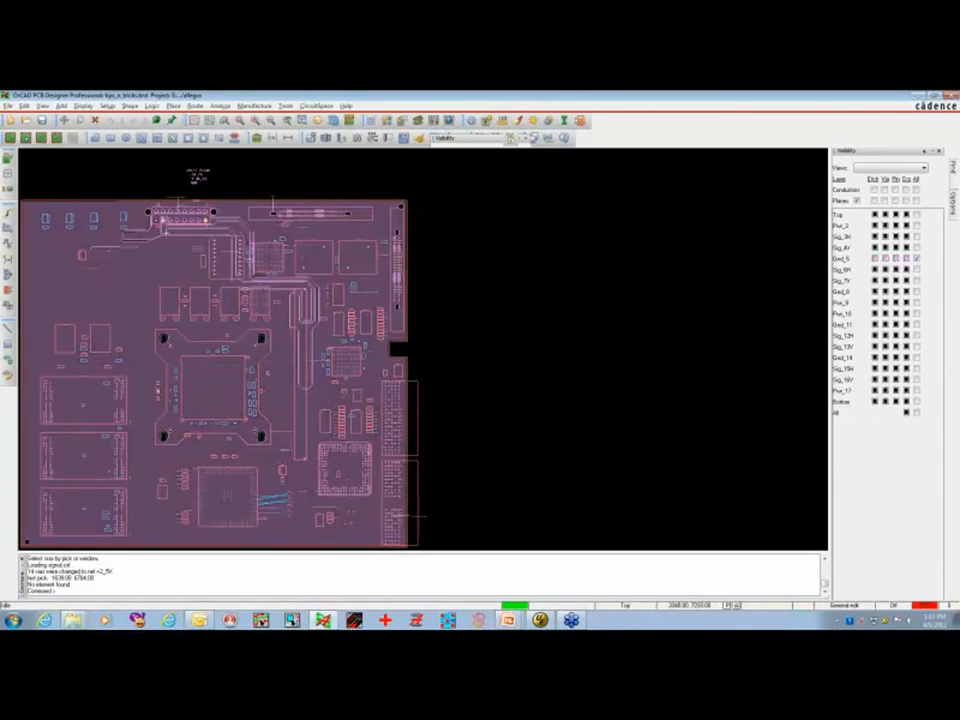
left_click(917, 259)
left_click(917, 291)
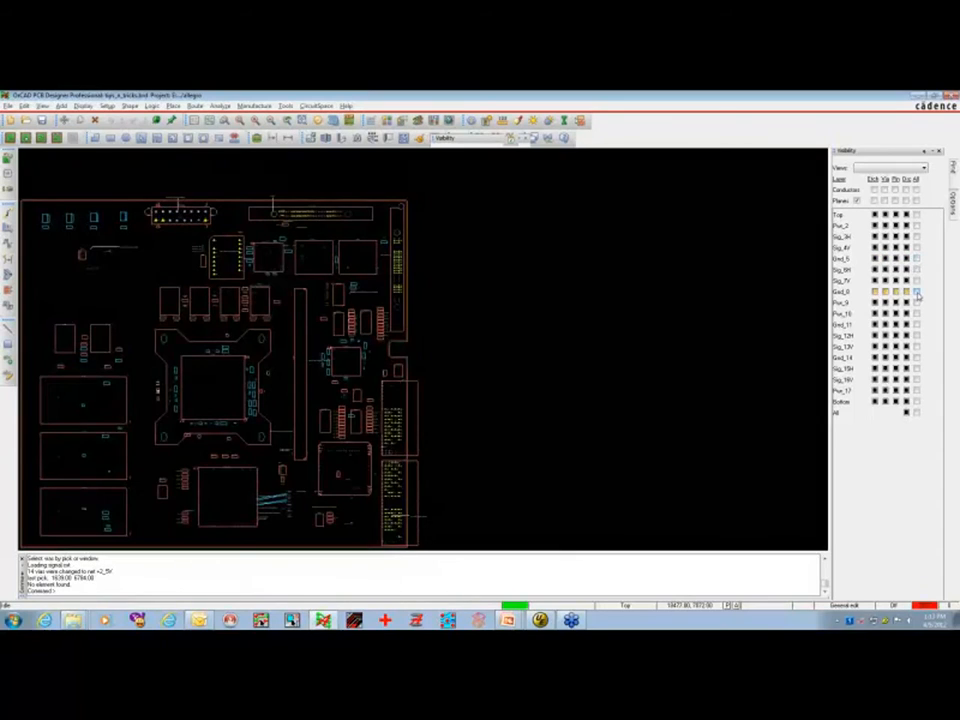
left_click(917, 292)
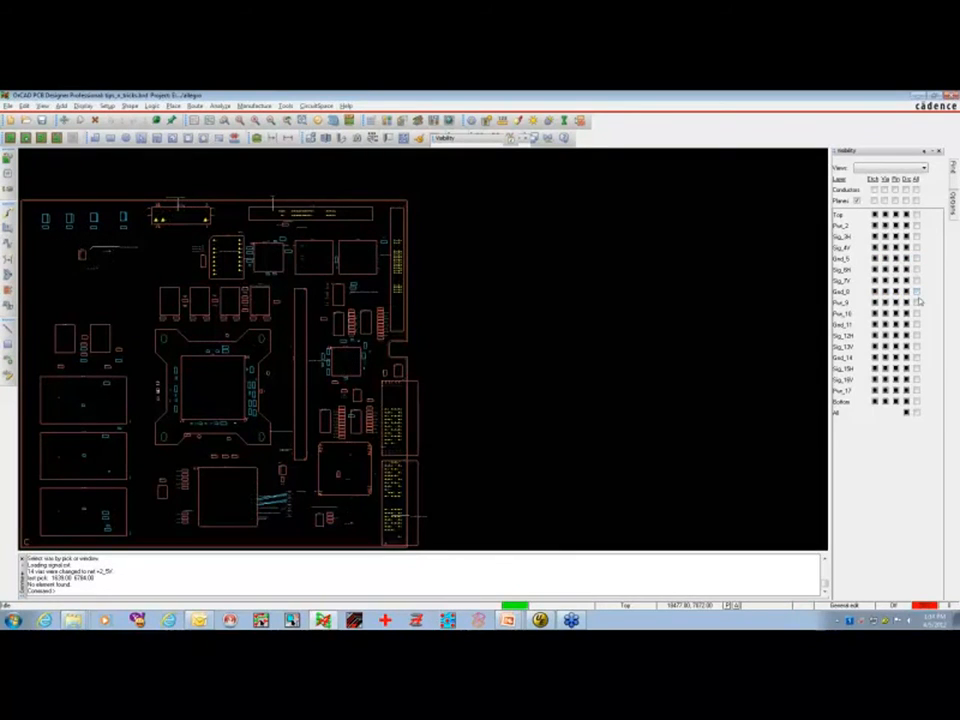
left_click(917, 324)
left_click(917, 324)
left_click(917, 357)
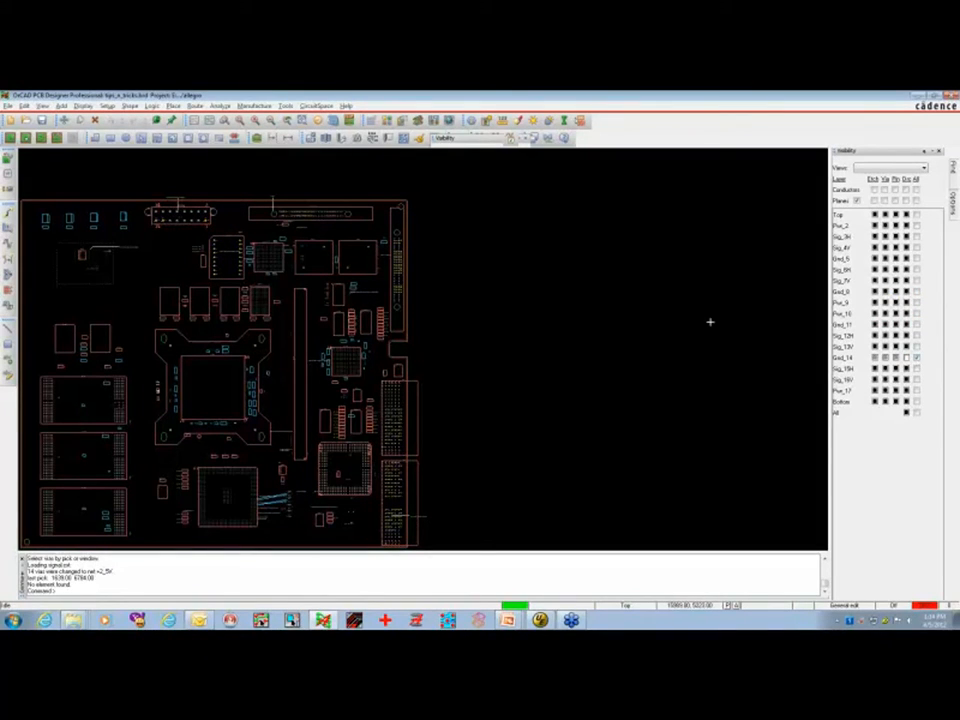
left_click(916, 359)
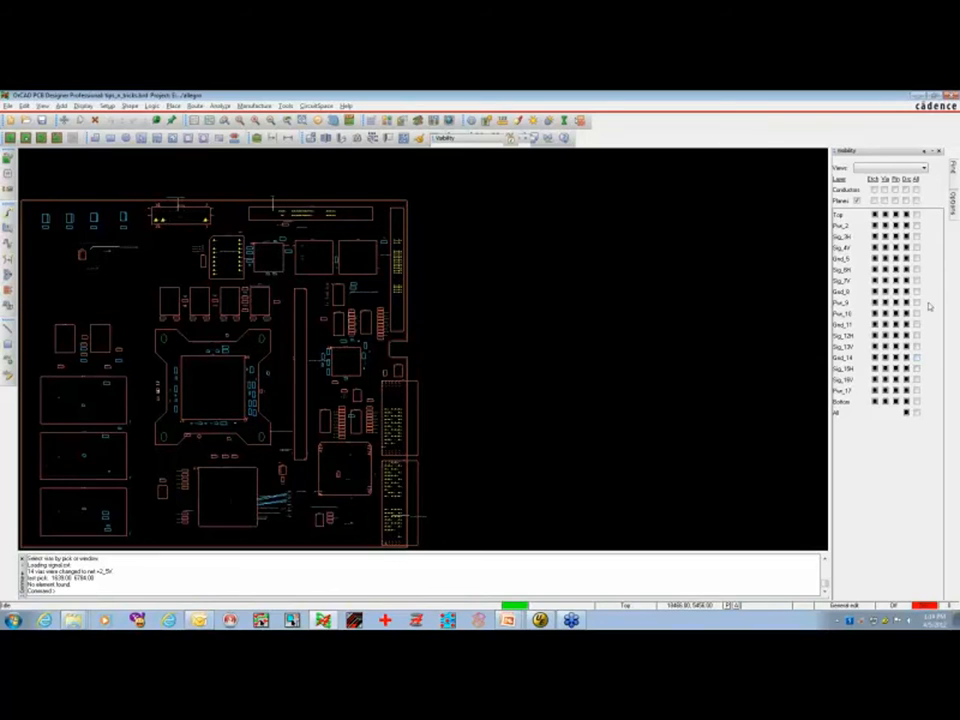
left_click(917, 258)
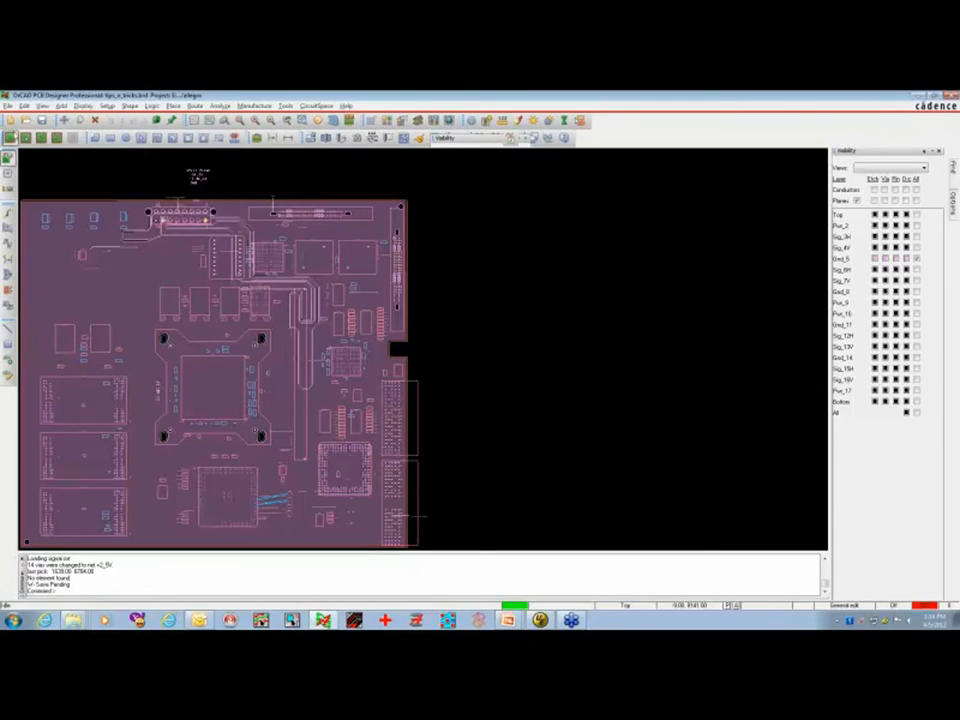
Step: Z-Copy the ground plane shape to Gnd_8, copying its net name and omitting voids
left_click(24, 105)
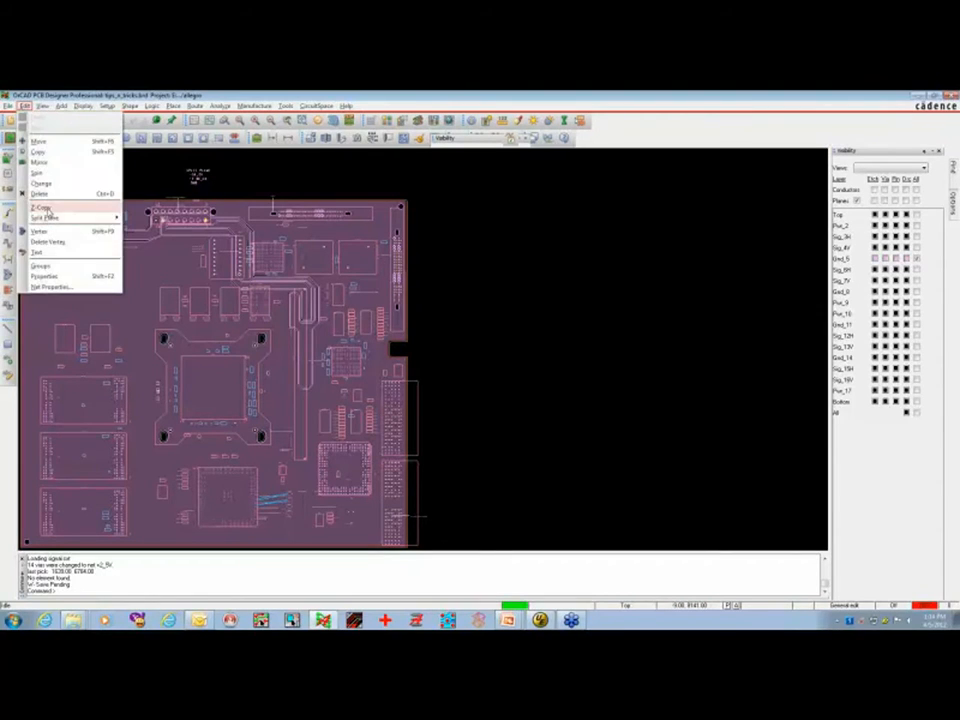
left_click(43, 207)
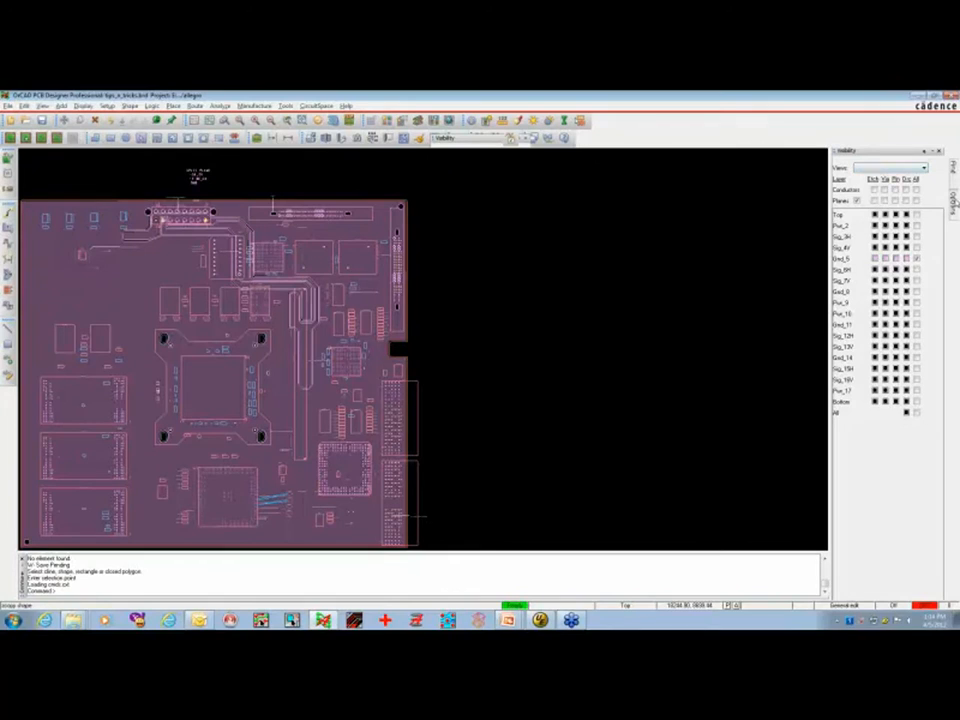
mouse_move(955, 203)
left_click(929, 153)
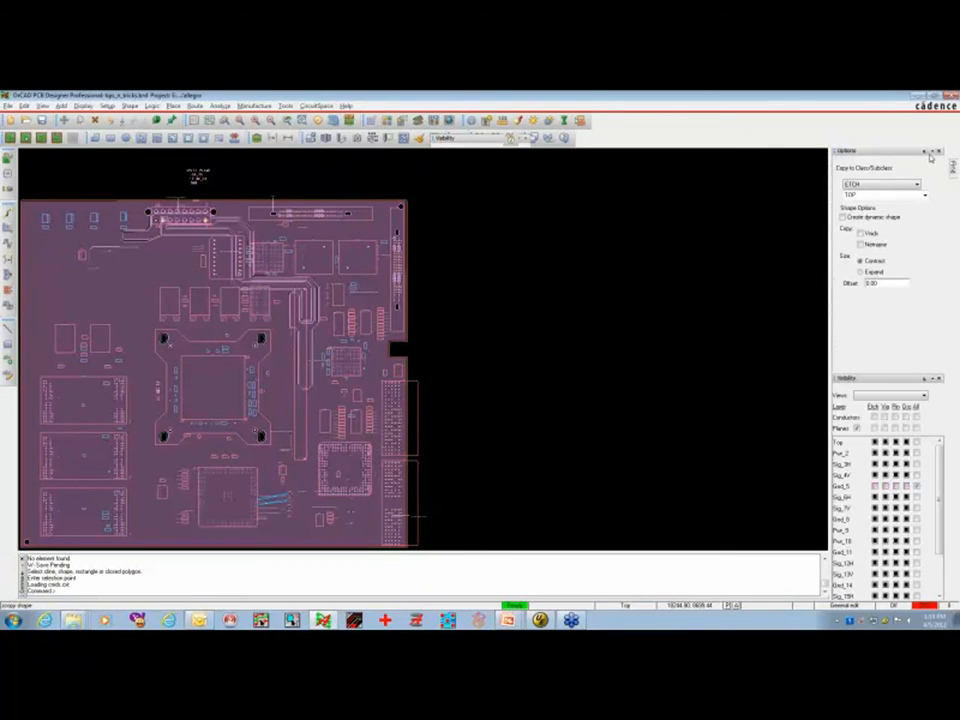
left_click(860, 244)
left_click(899, 196)
left_click(924, 195)
left_click(861, 235)
left_click(120, 236)
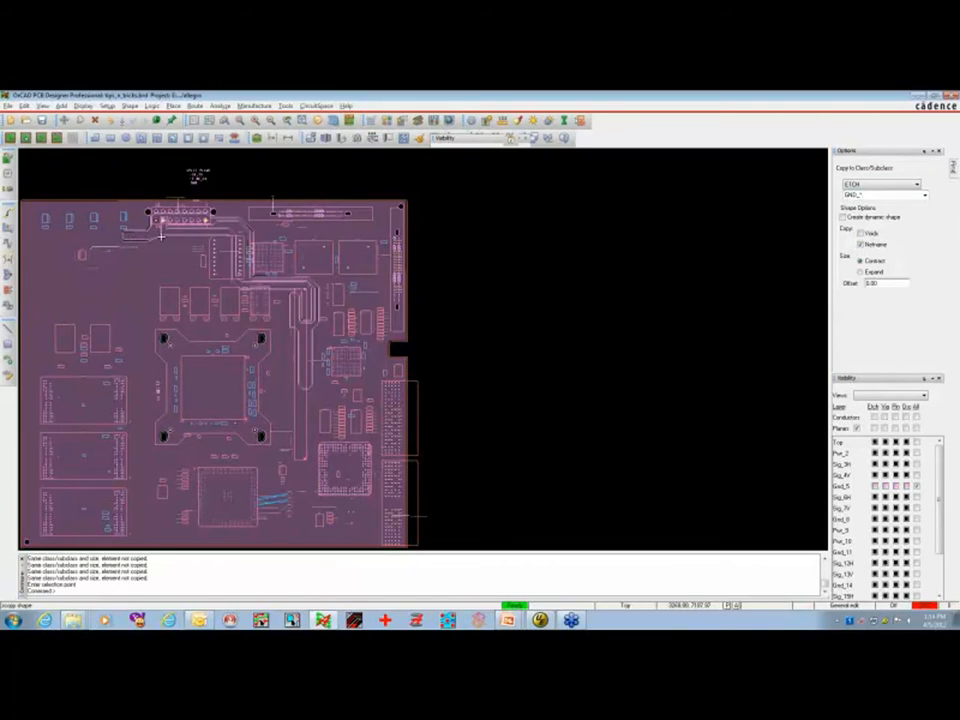
right_click(446, 229)
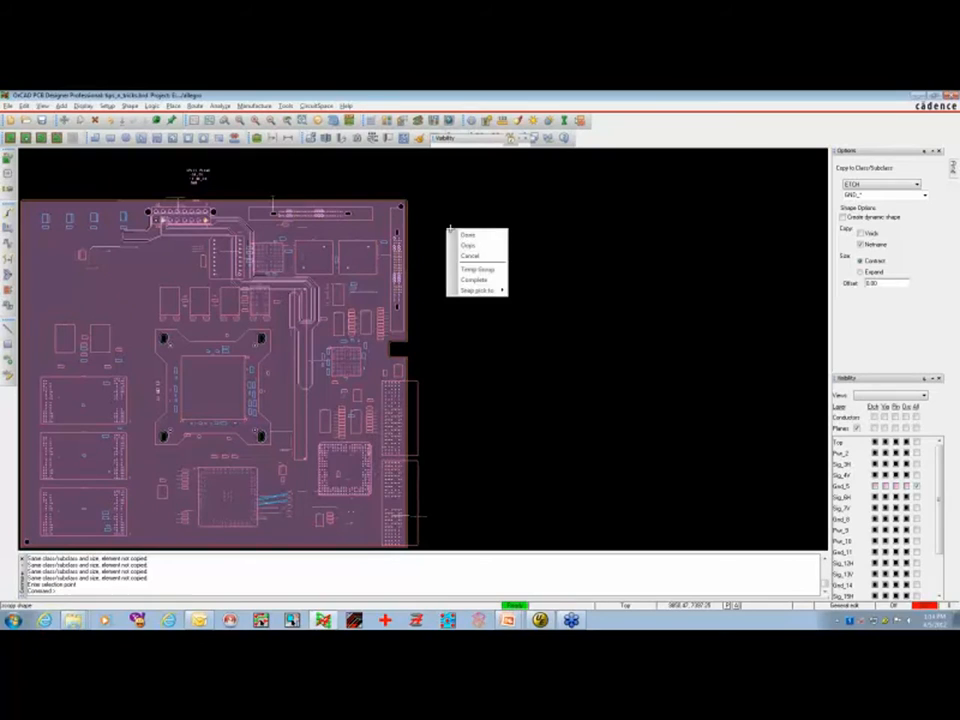
left_click(462, 235)
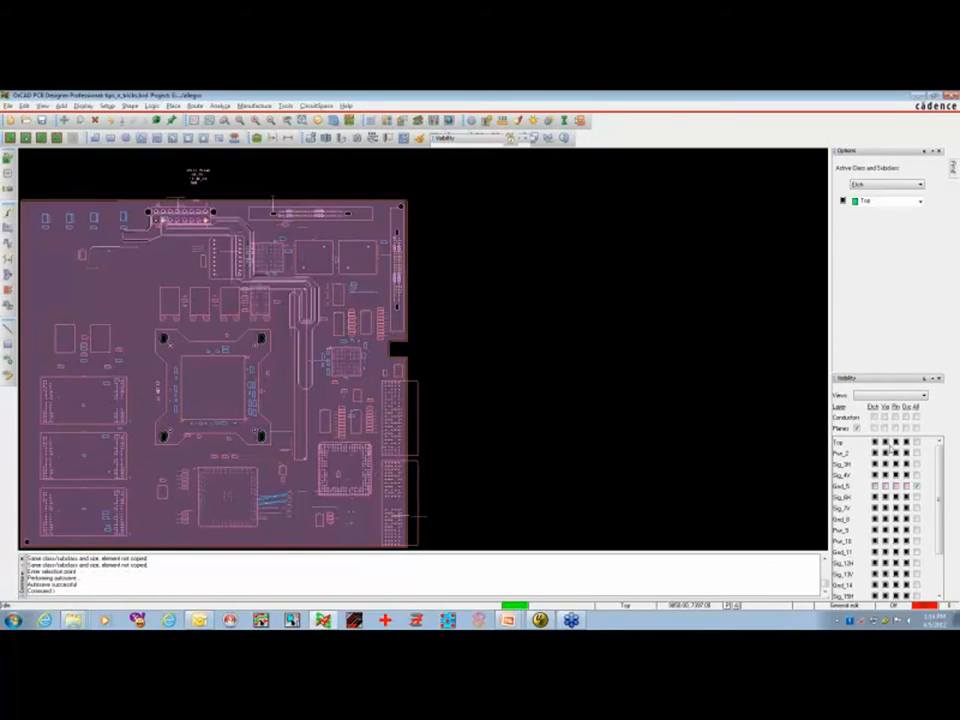
Step: Hide Gnd_5 and show Gnd_8 to verify the copied plane, then restore Gnd_5
left_click(925, 152)
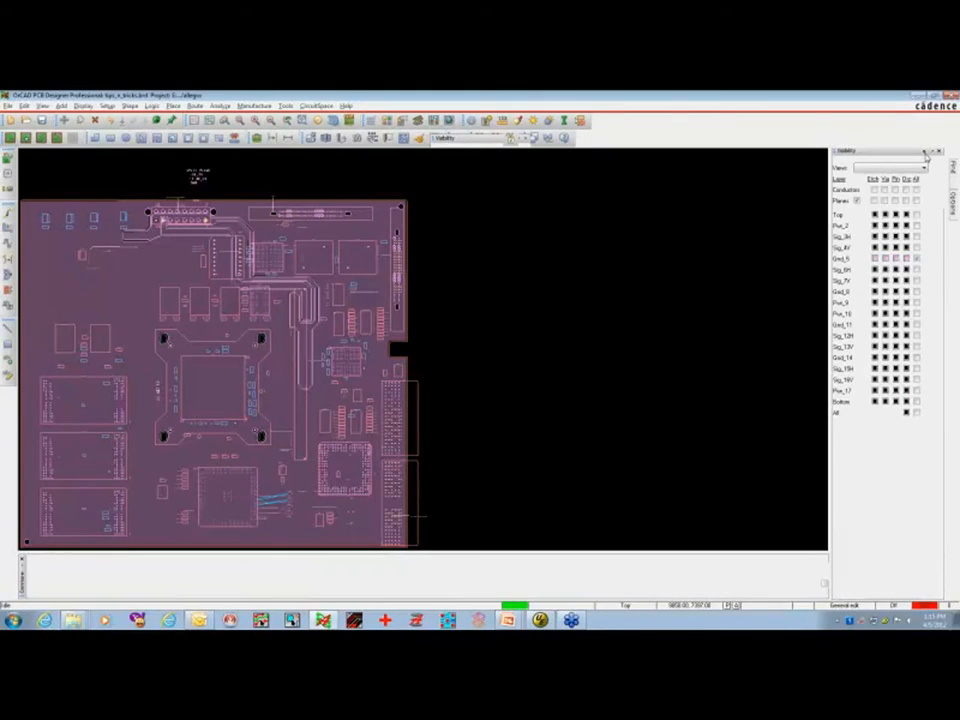
left_click(917, 259)
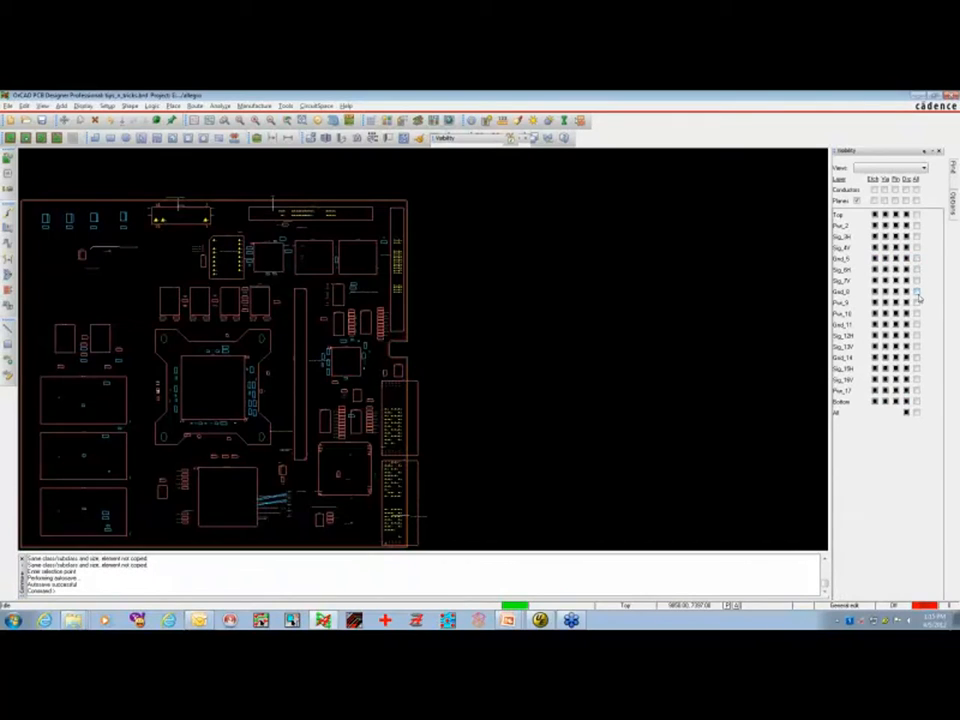
left_click(917, 291)
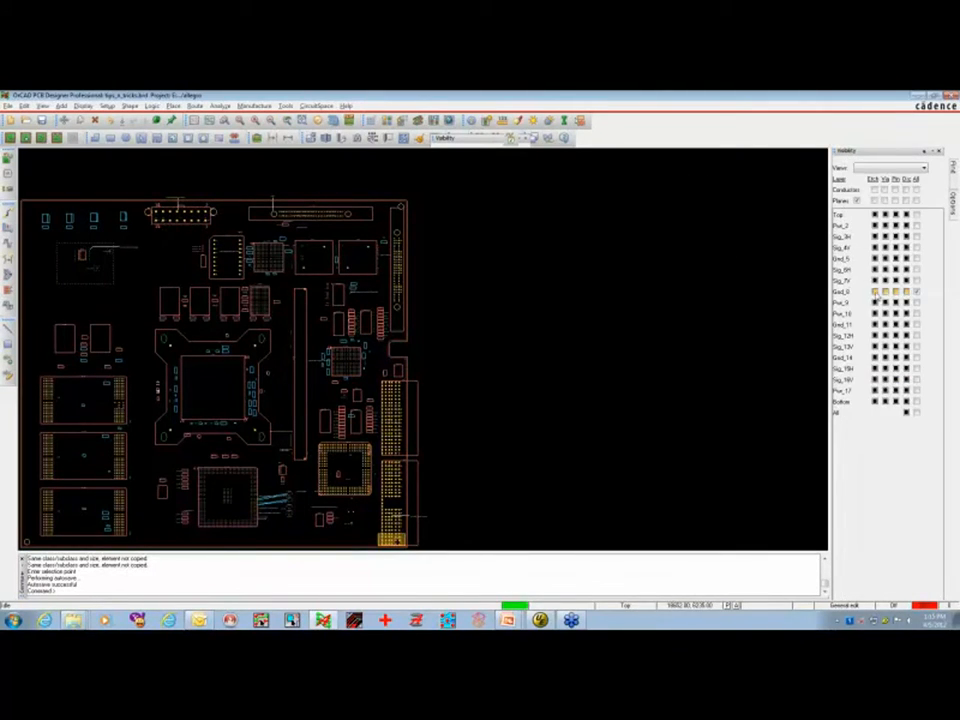
mouse_move(954, 184)
left_click(917, 259)
left_click(917, 292)
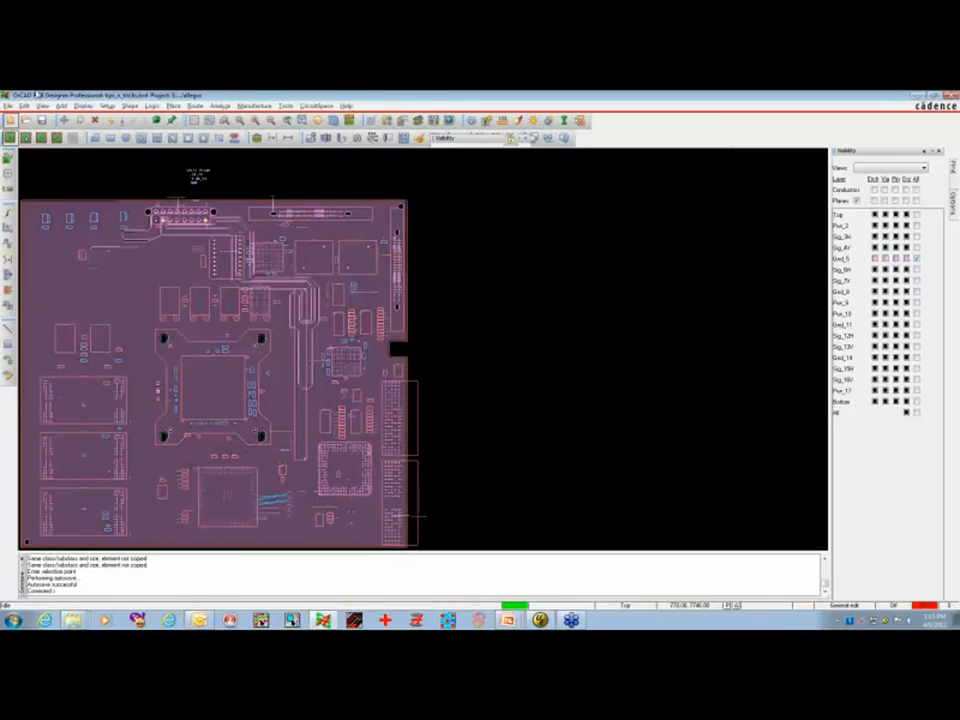
Step: Z-Copy the Gnd_5 plane with Create dynamic shape checked onto Gnd_8, Gnd_11 and Gnd_14
left_click(26, 107)
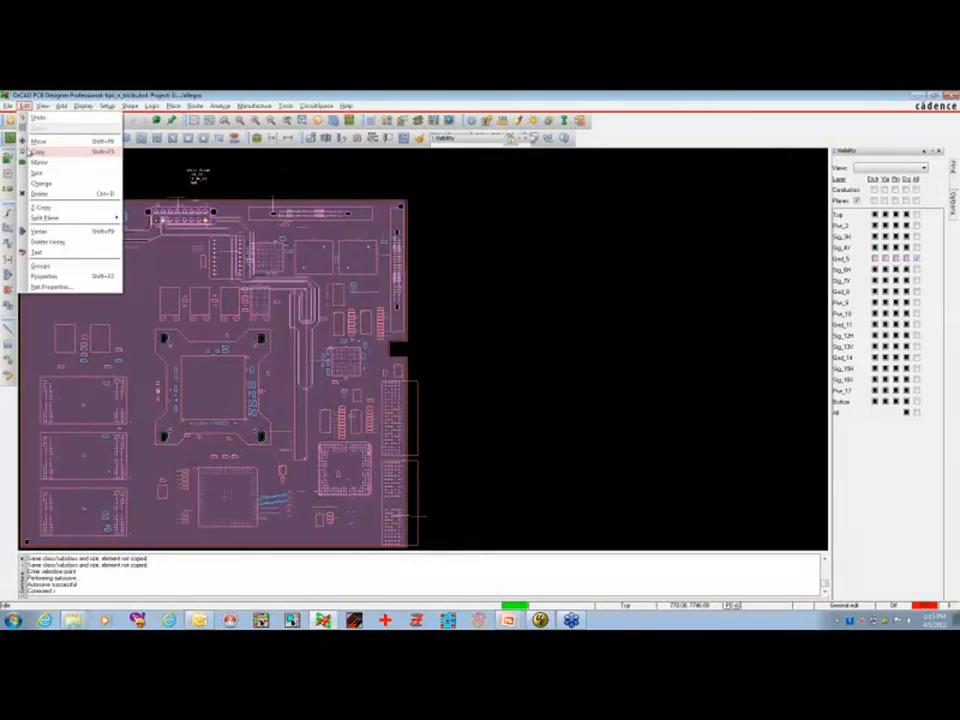
left_click(48, 209)
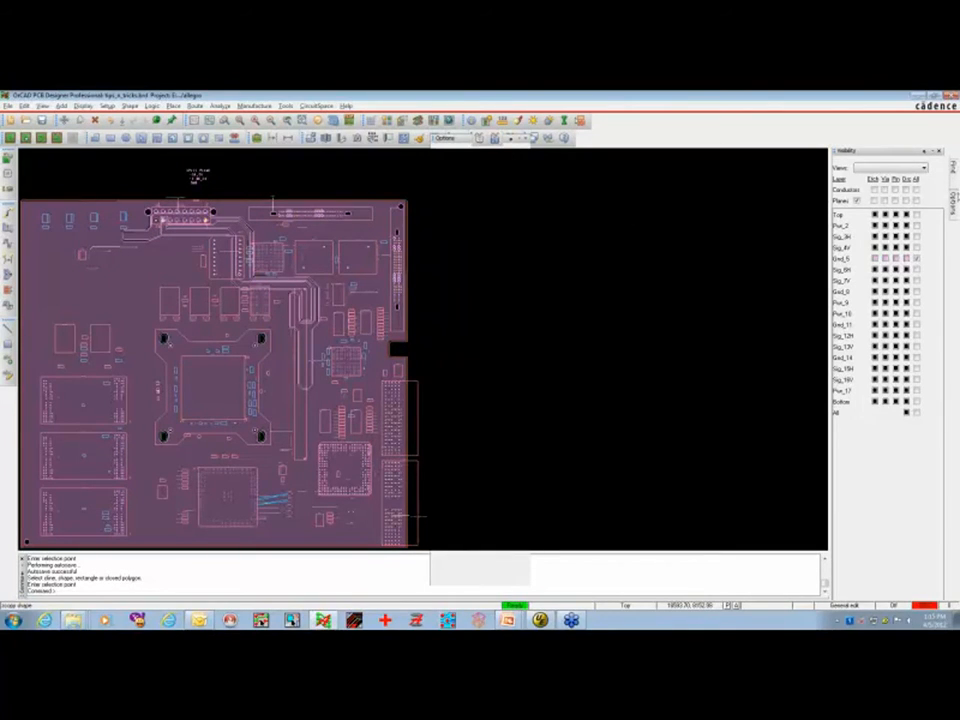
mouse_move(952, 203)
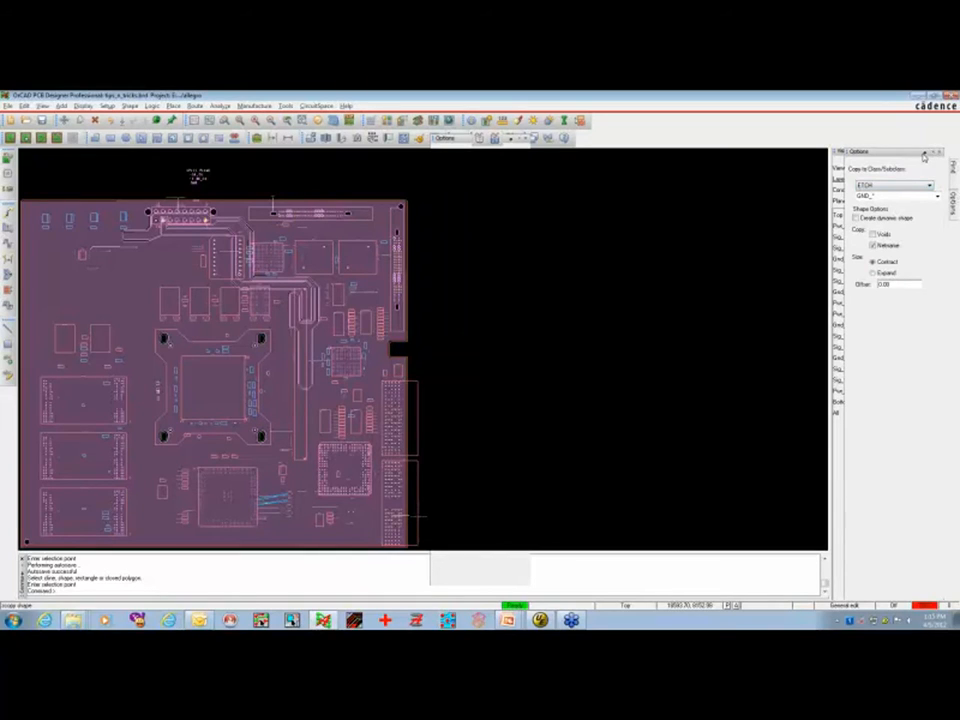
left_click(924, 153)
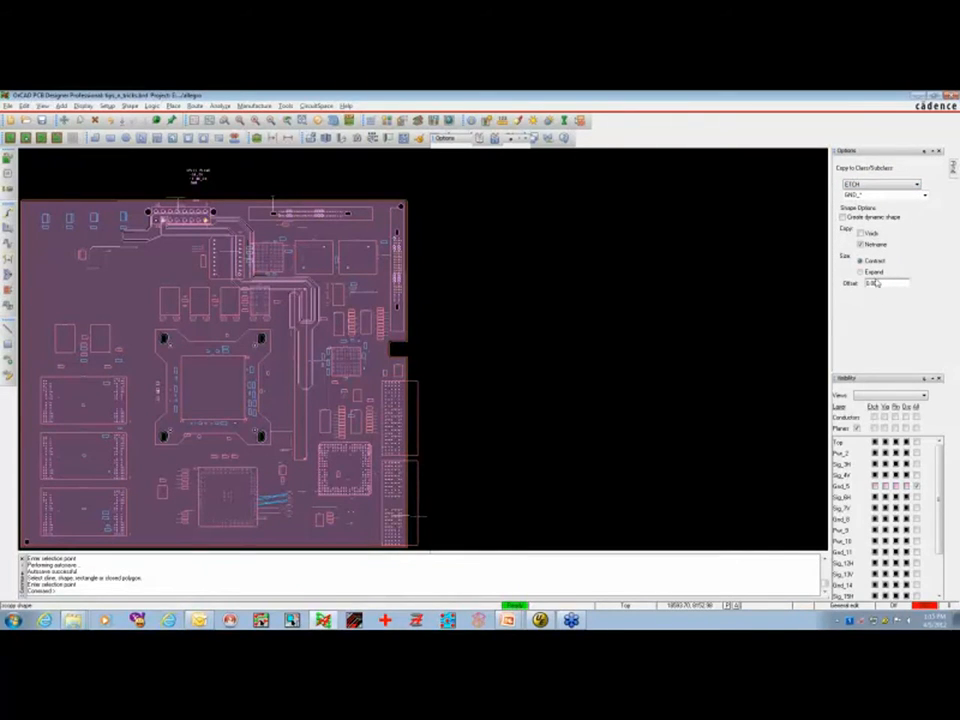
left_click(843, 216)
left_click(289, 242)
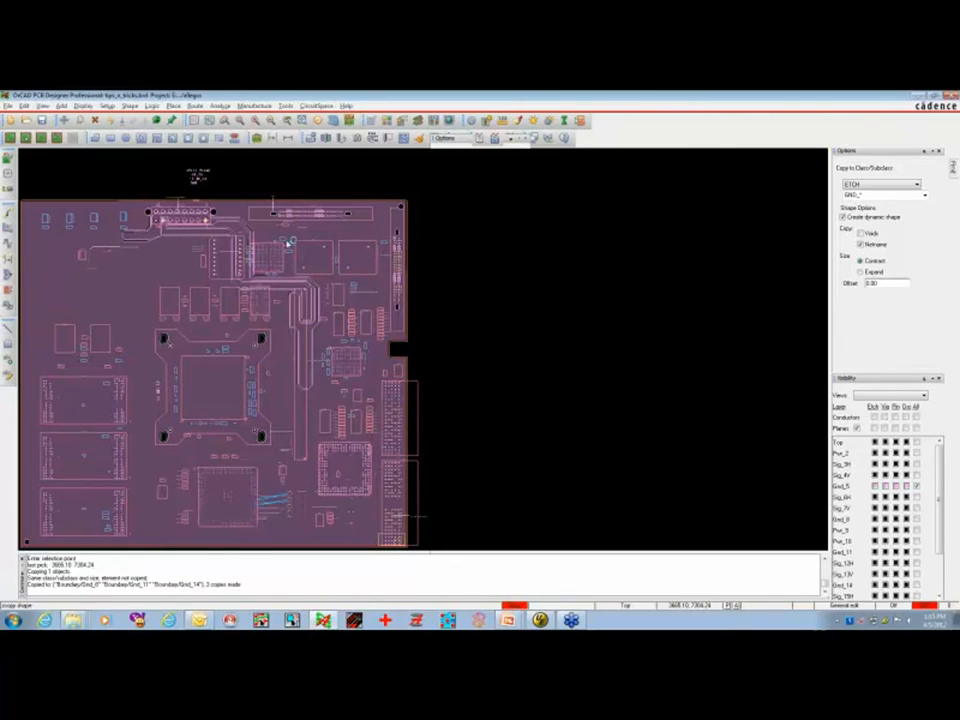
right_click(737, 243)
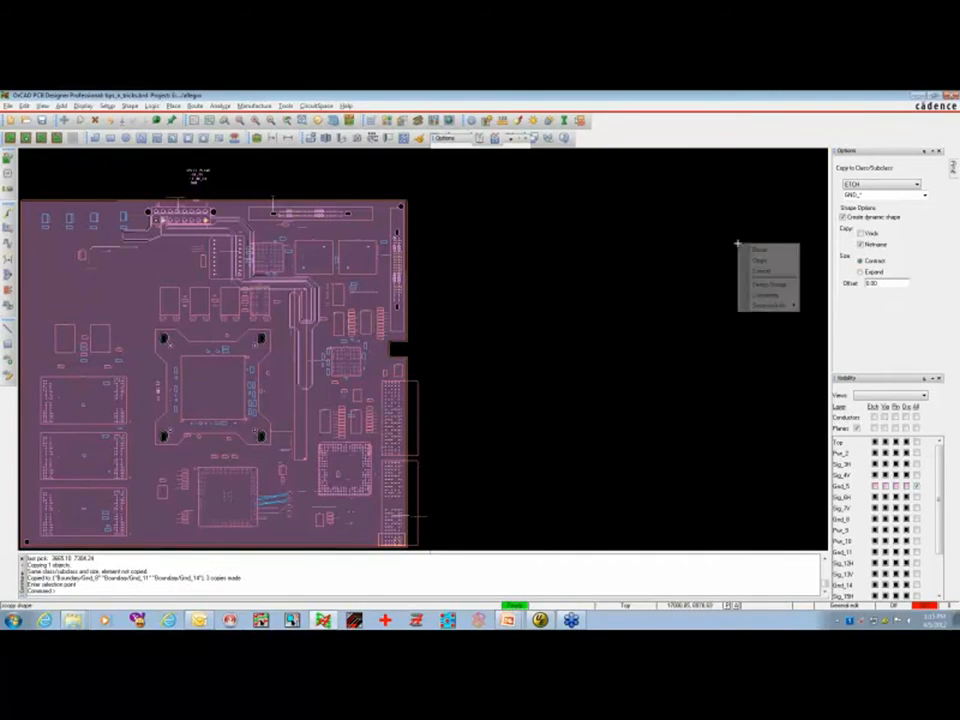
left_click(756, 249)
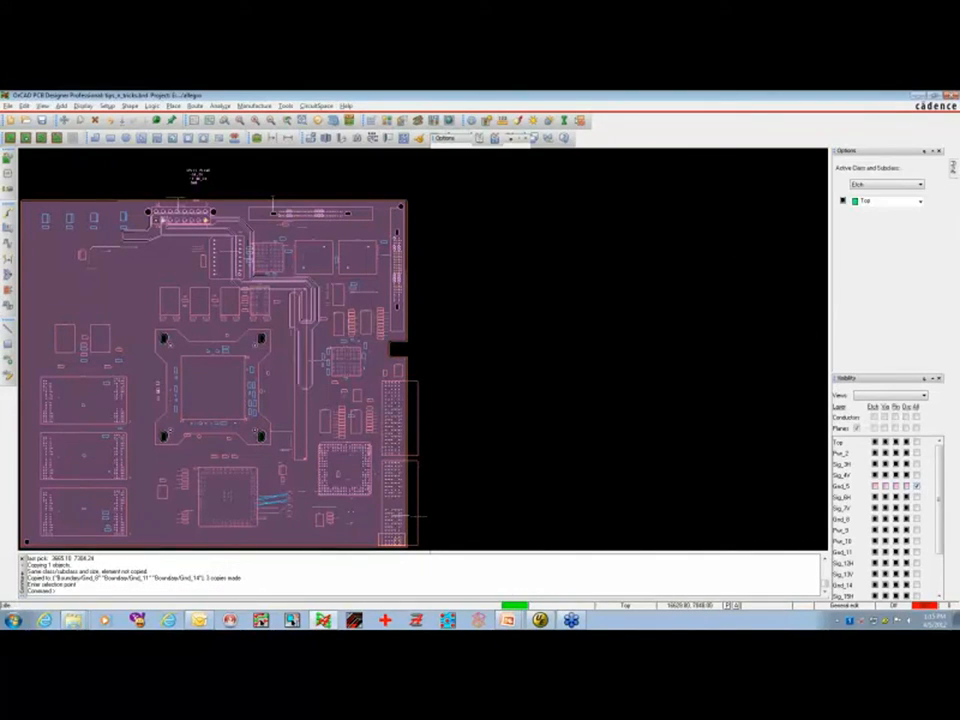
Step: Show Gnd_8, Gnd_11 and Gnd_14 one at a time to confirm each holds the copied plane
left_click(924, 152)
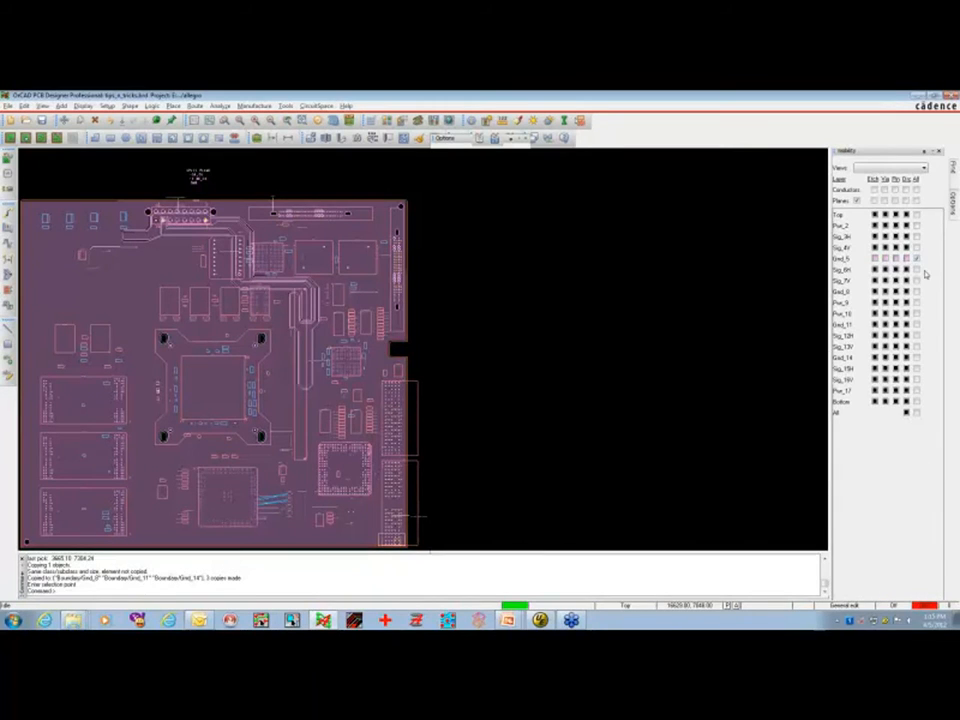
left_click(917, 259)
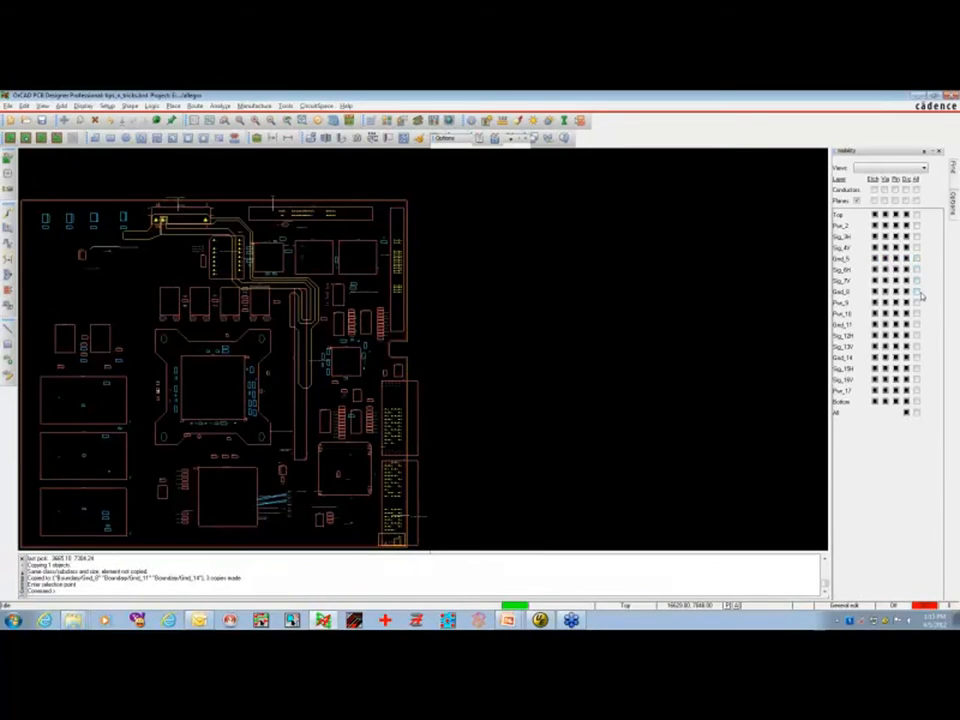
left_click(917, 291)
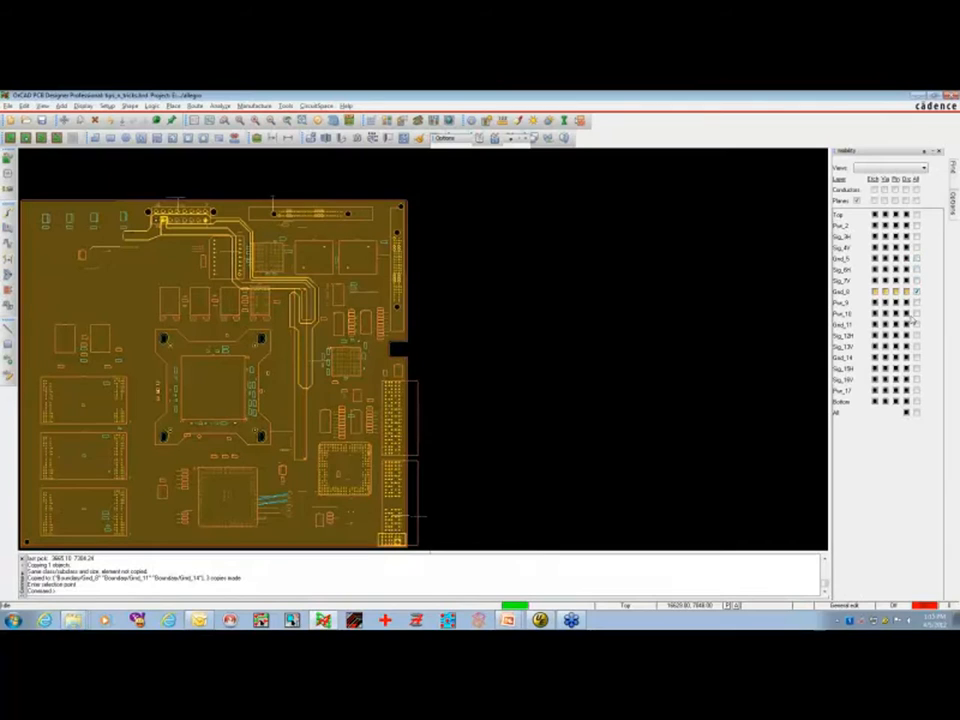
left_click(917, 291)
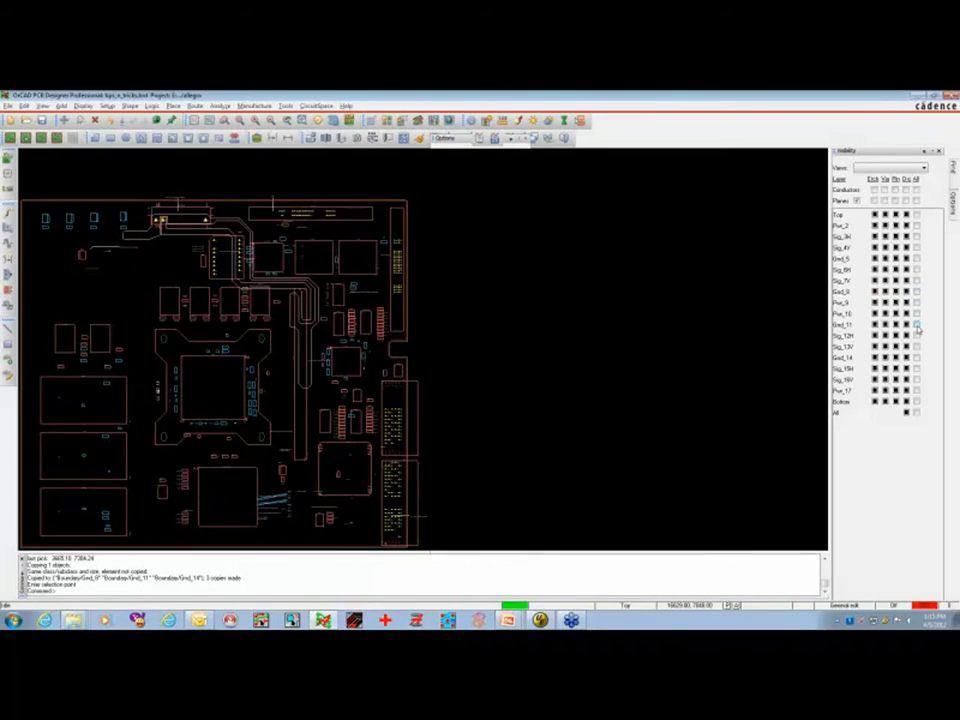
left_click(917, 324)
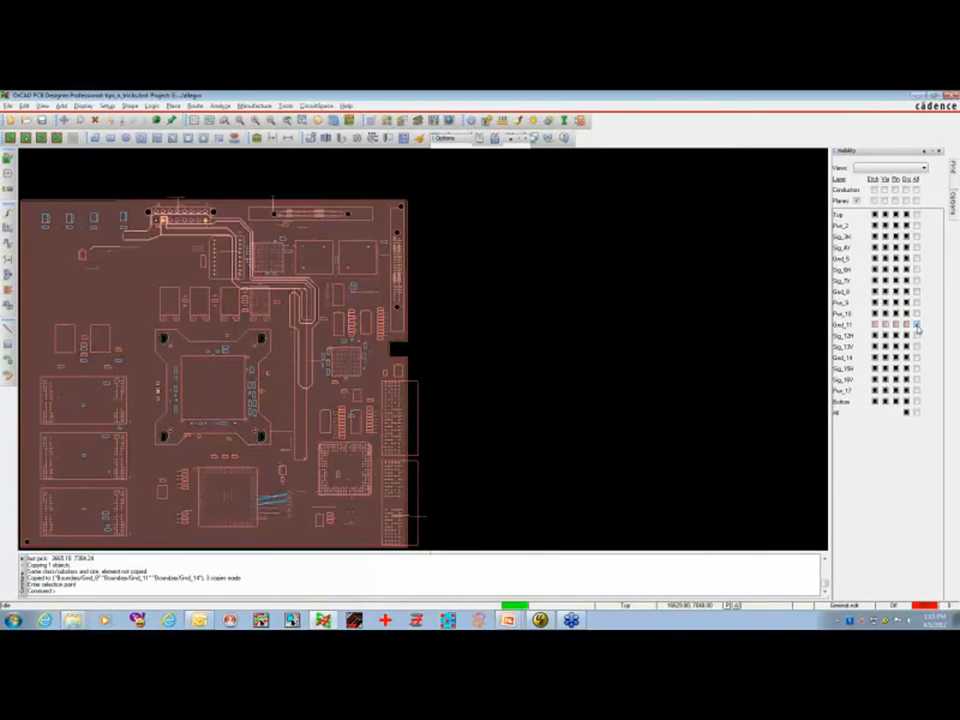
left_click(917, 324)
left_click(917, 356)
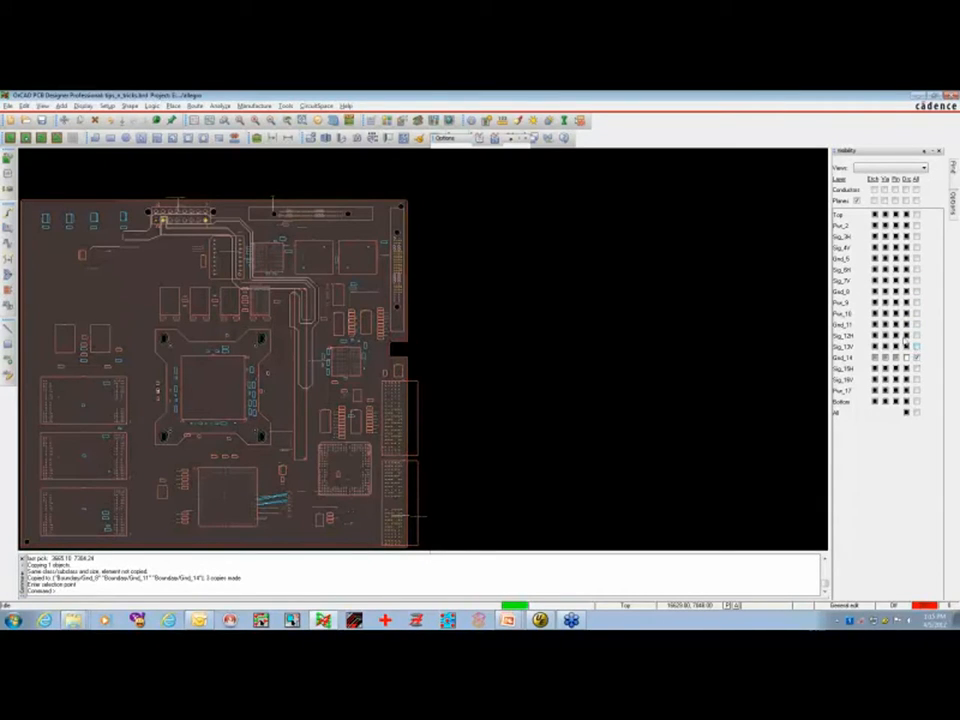
Step: Apply the Film: View_All layer view and turn off the Planes row
left_click(924, 168)
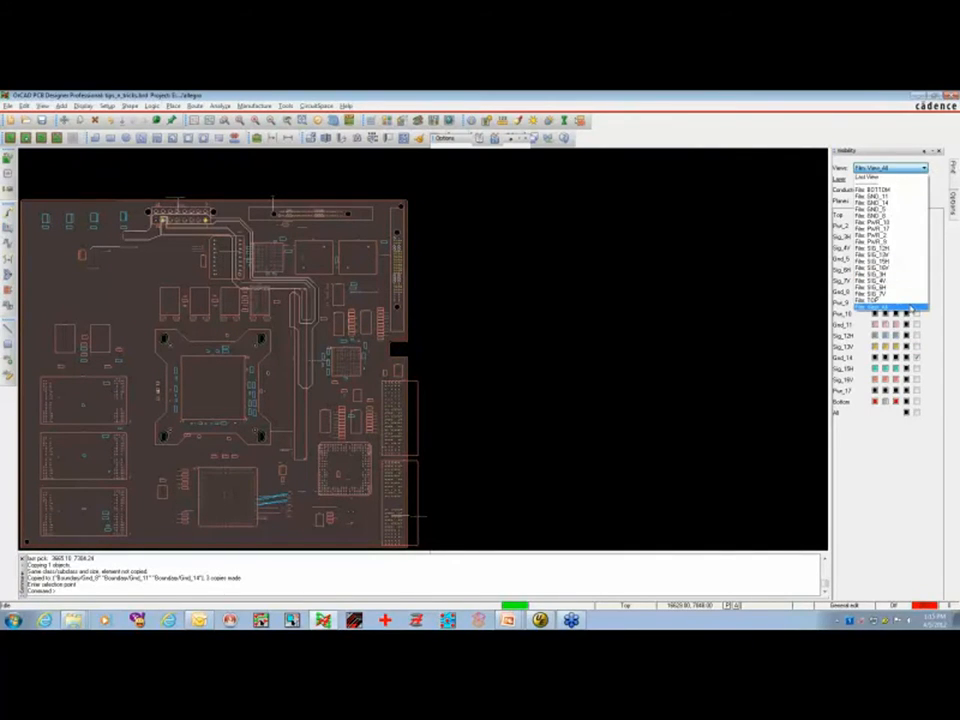
left_click(910, 307)
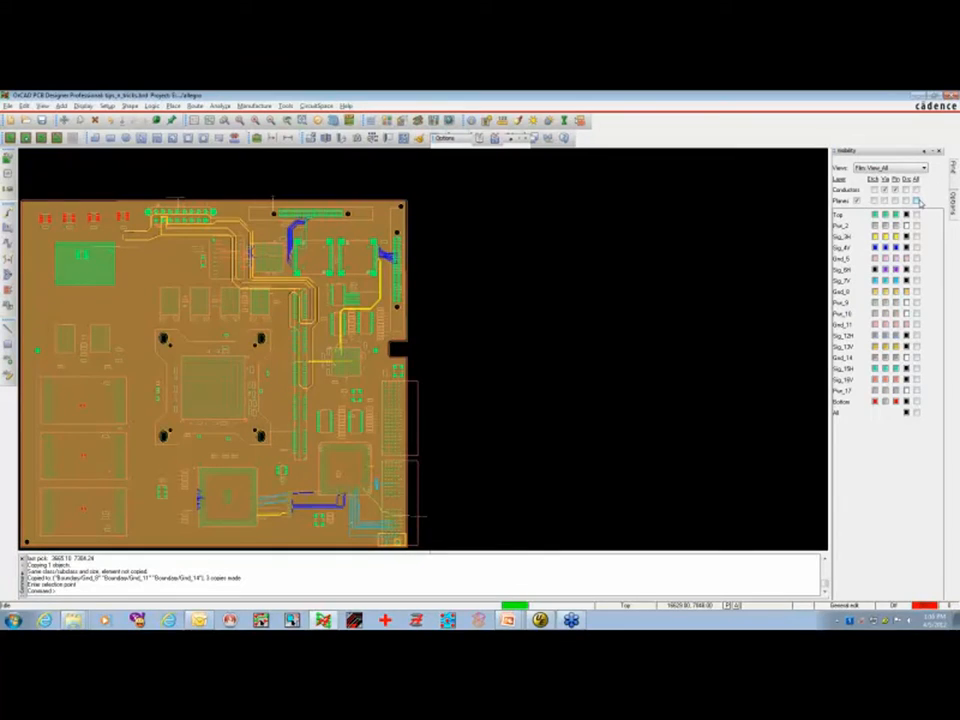
left_click(918, 202)
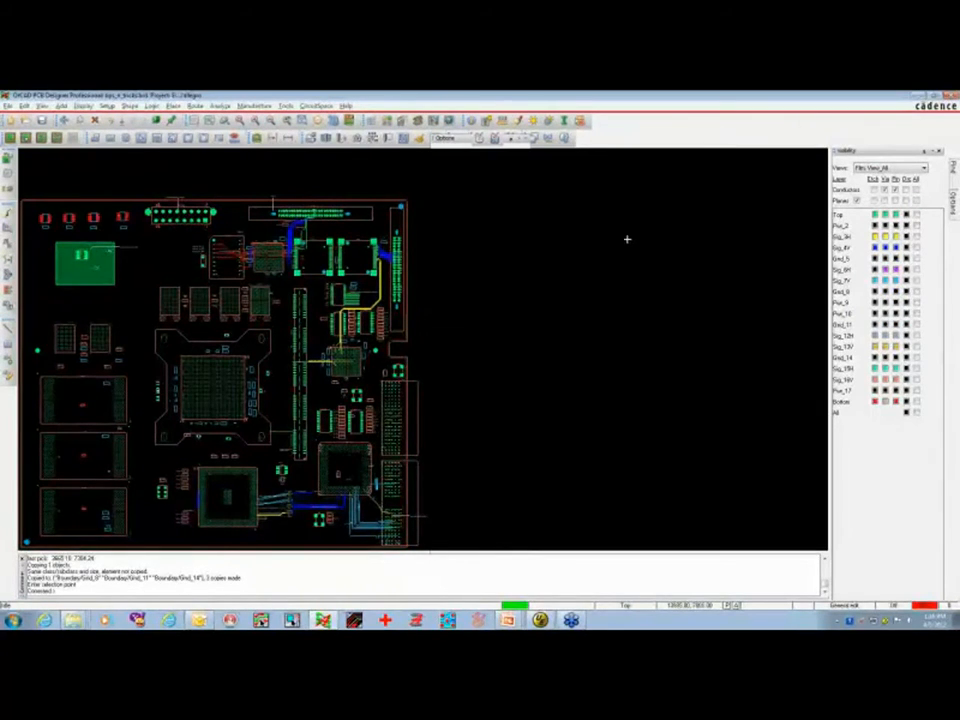
Step: Zoom into the SW2 and SW3 switch area of the board
middle_click(412, 340)
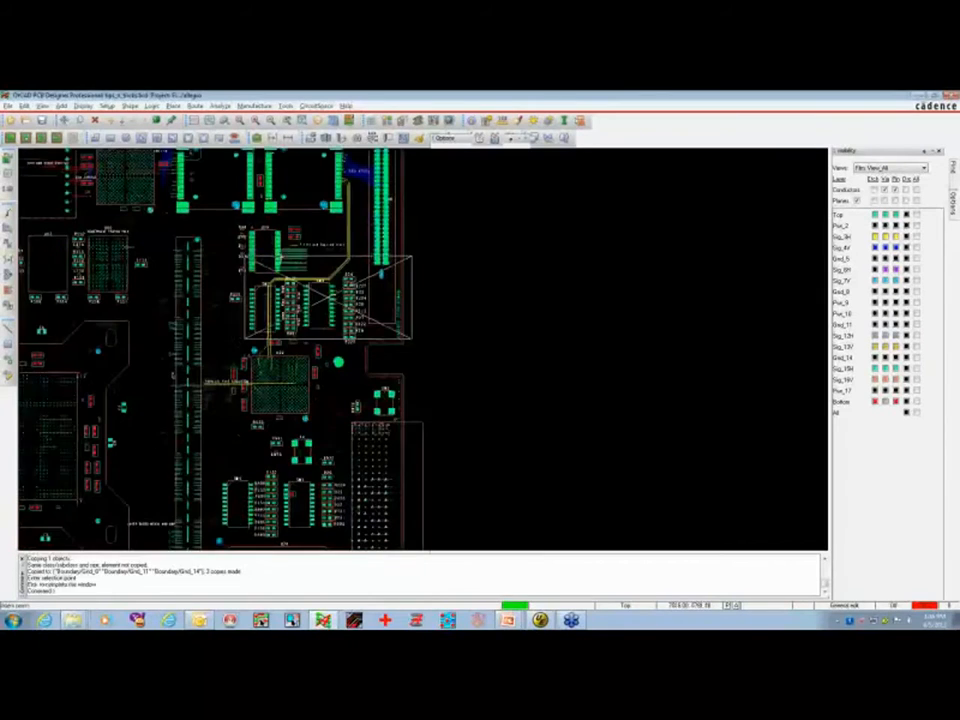
left_click(262, 245)
left_click(262, 245)
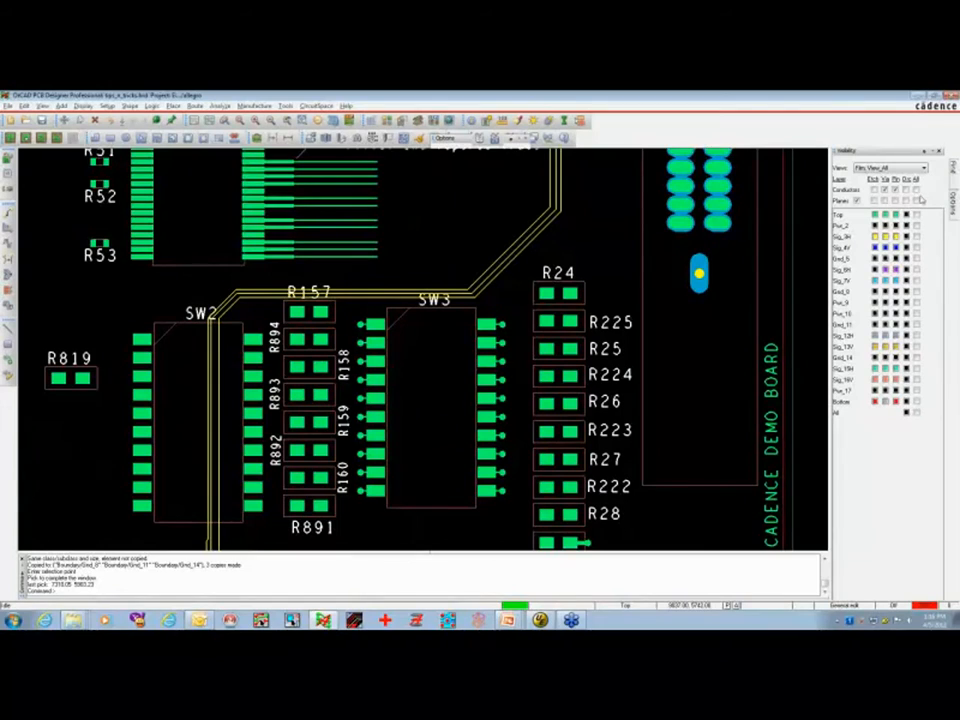
Step: In the Find panel, enable Nets and disable Pins so traces show net DataTips
mouse_move(952, 168)
left_click(864, 228)
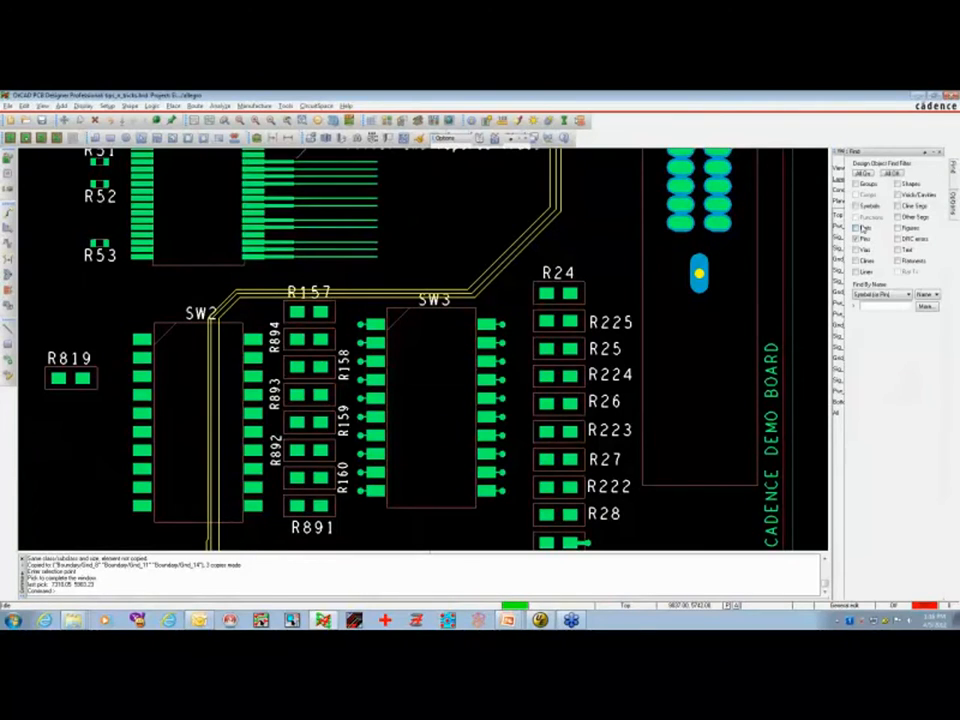
left_click(864, 240)
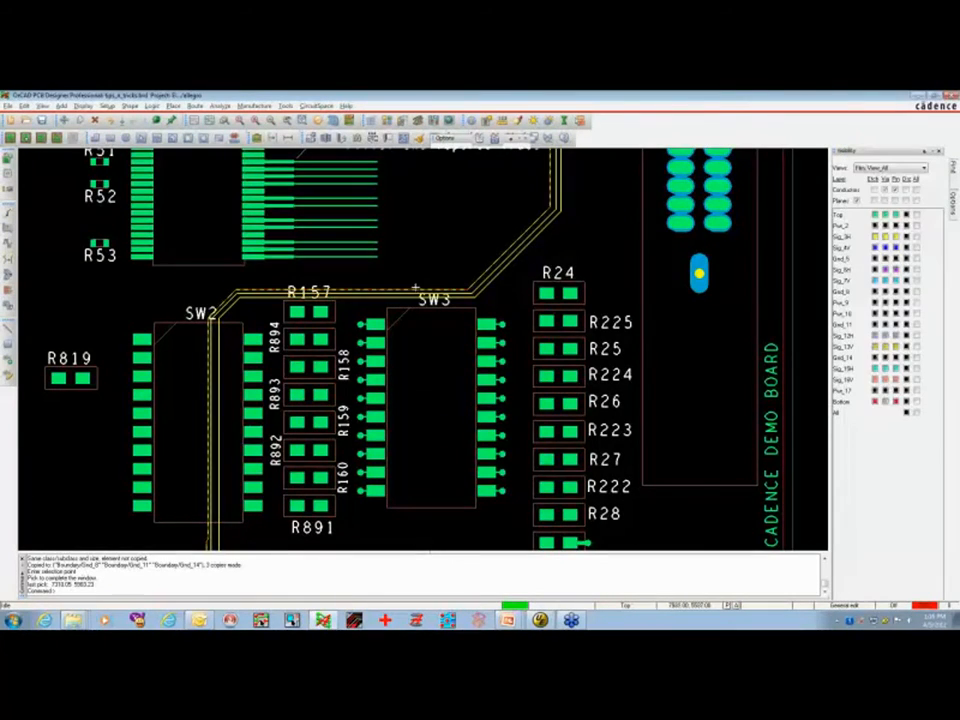
mouse_move(400, 297)
Step: Customize the Net fields in Setup > DataTips Customization, then close OrCAD PCB Designer
left_click(107, 106)
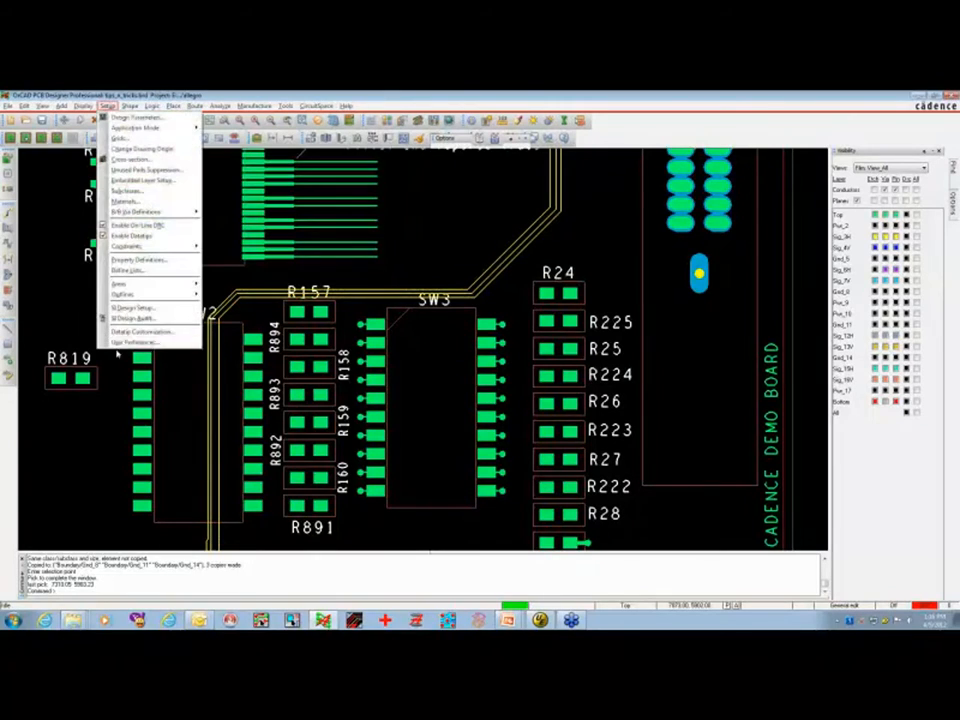
left_click(145, 332)
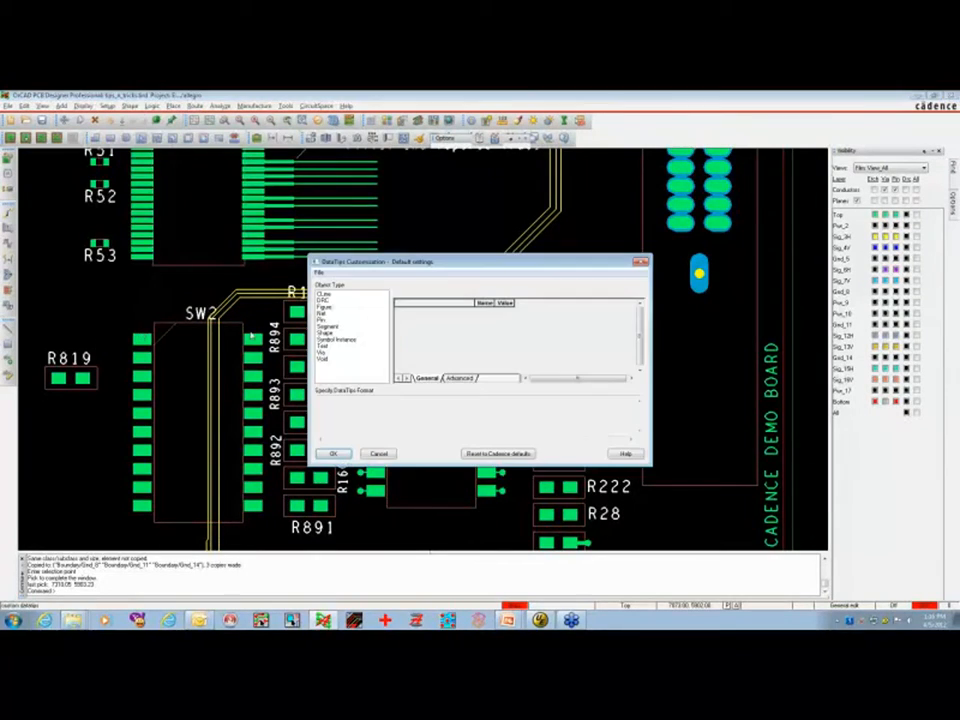
left_click(323, 313)
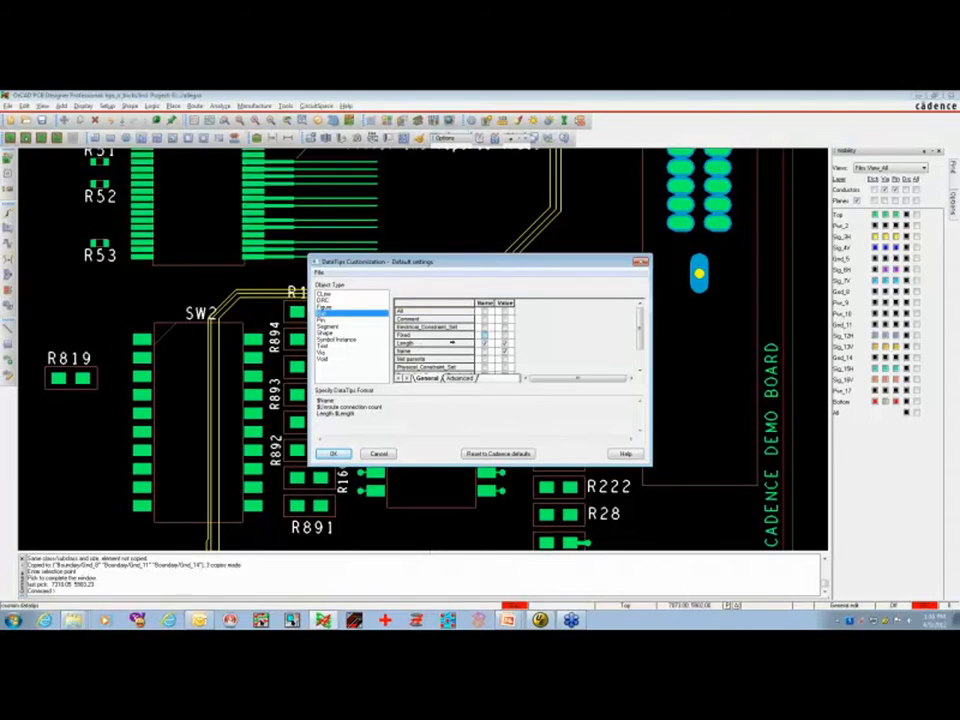
left_click(336, 454)
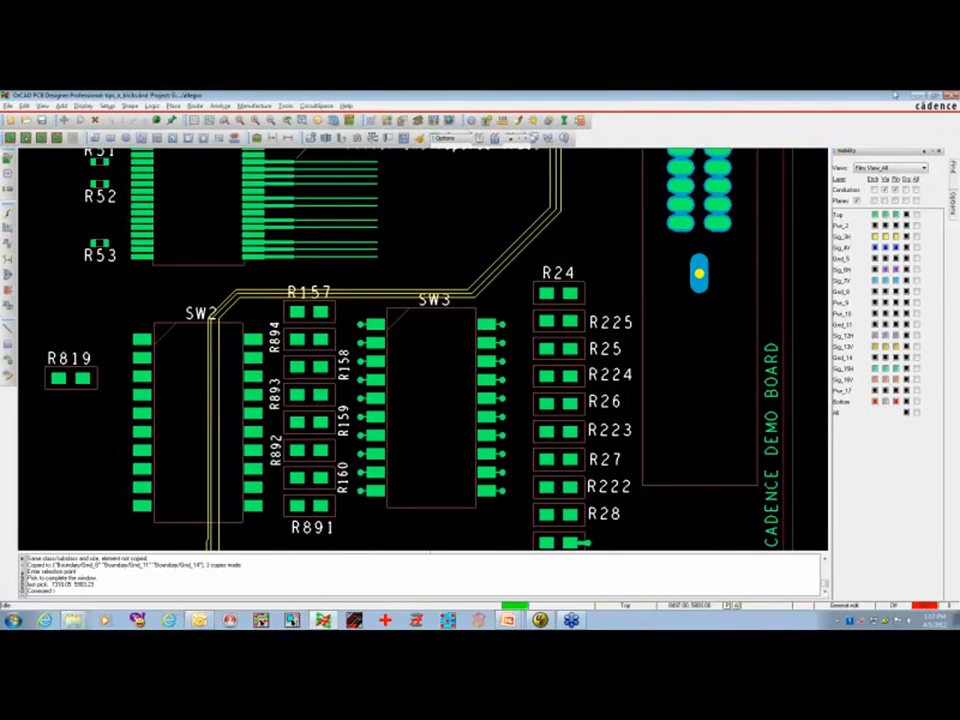
left_click(918, 98)
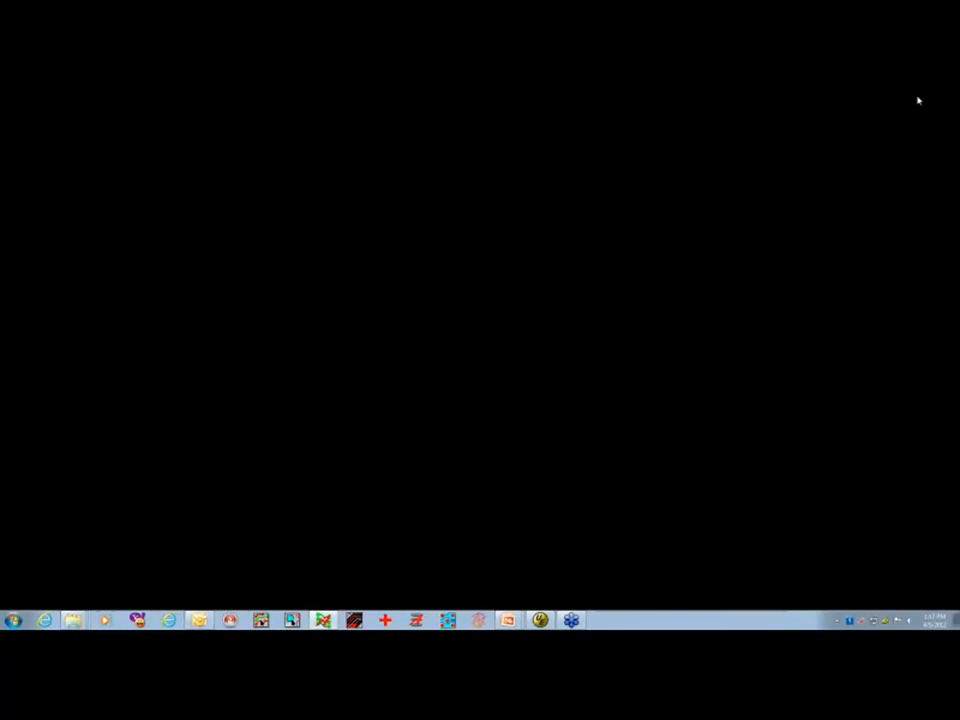